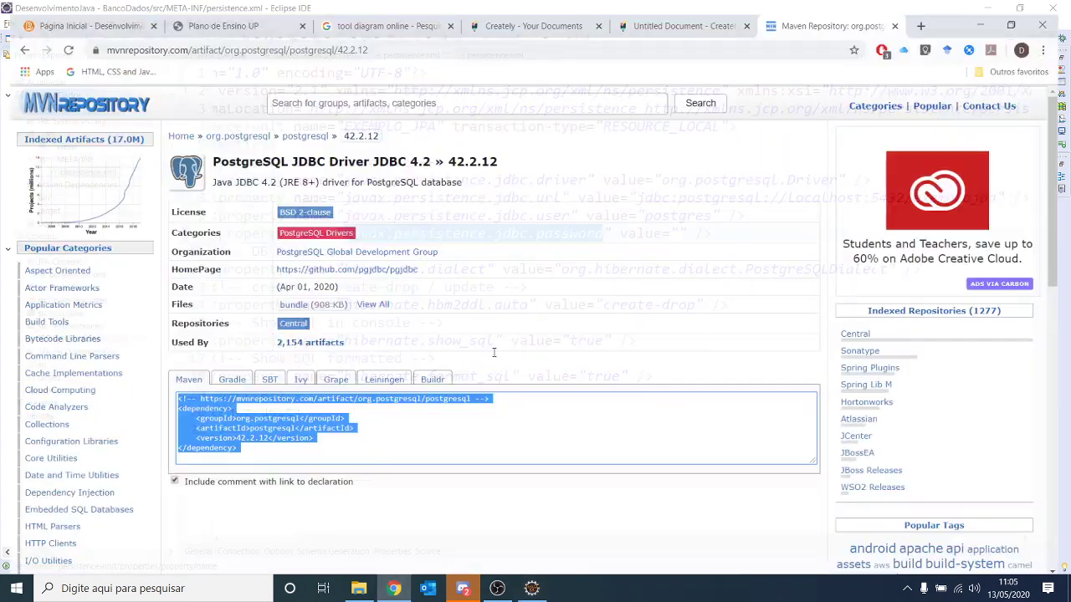
- Search 'postgres download' in a new tab and open the PostgreSQL Downloads page
click(931, 11)
text(post)
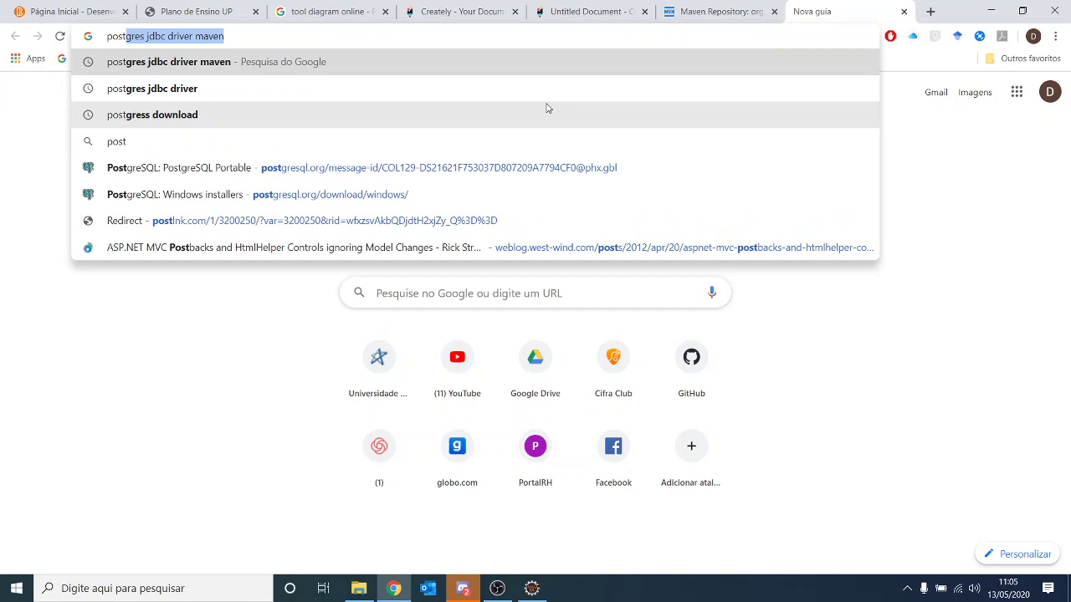
text(gres)
key(Delete)
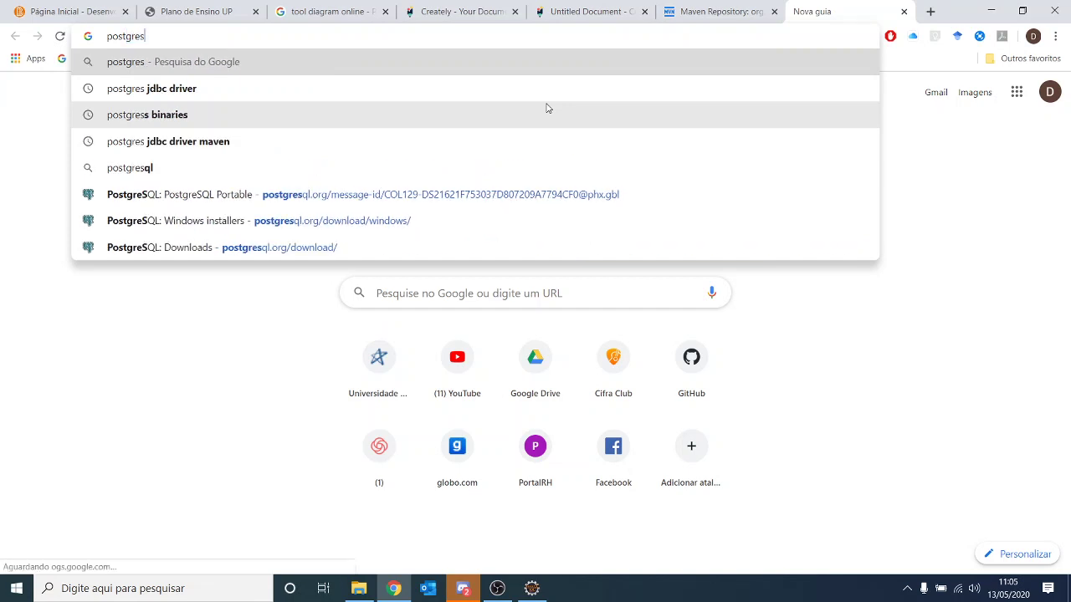
text(download)
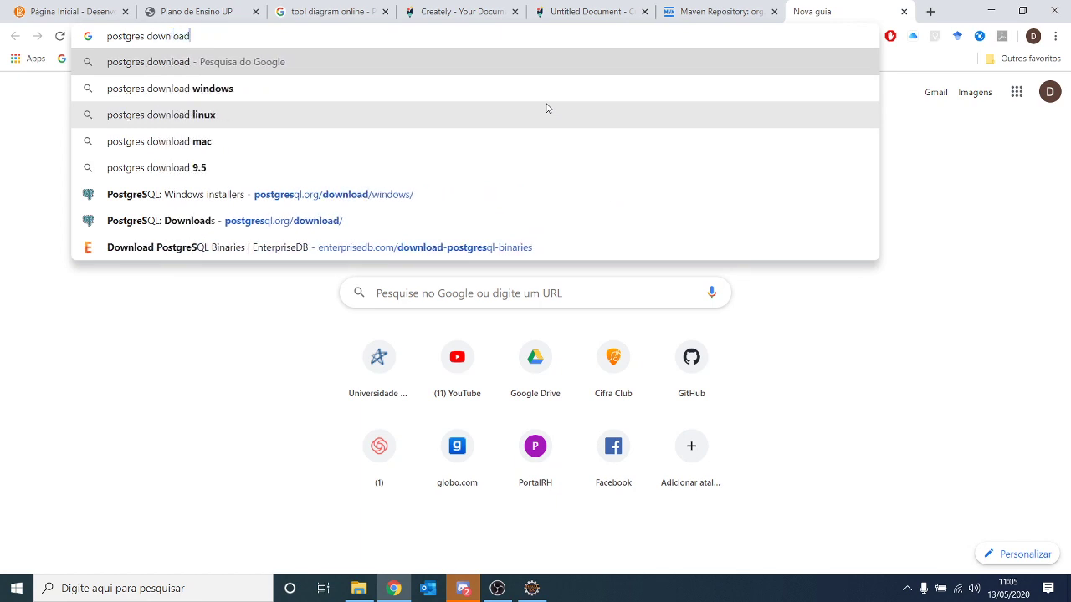
key(Return)
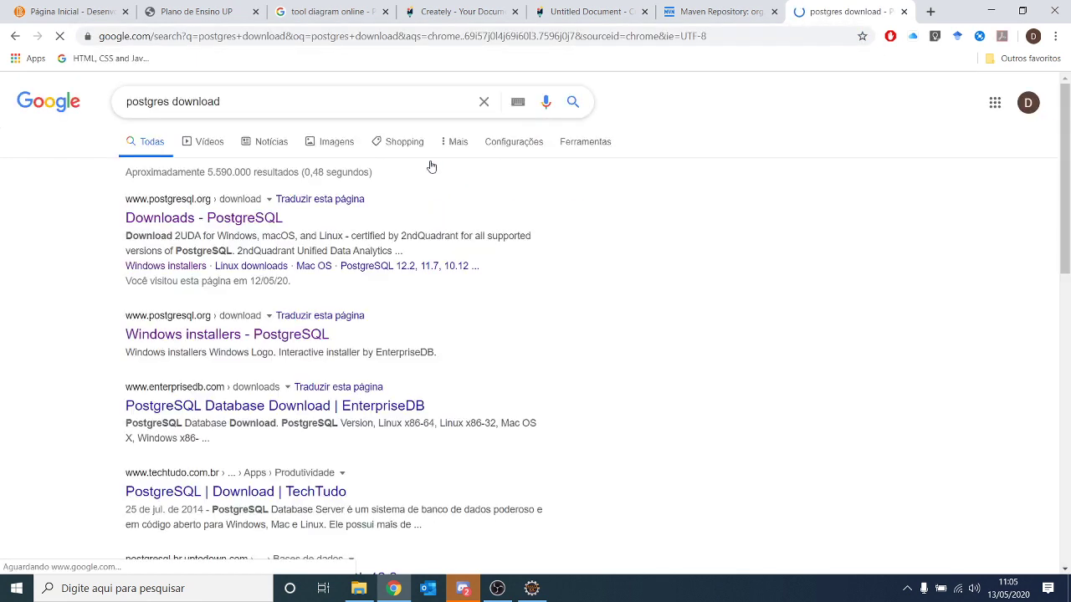
click(425, 334)
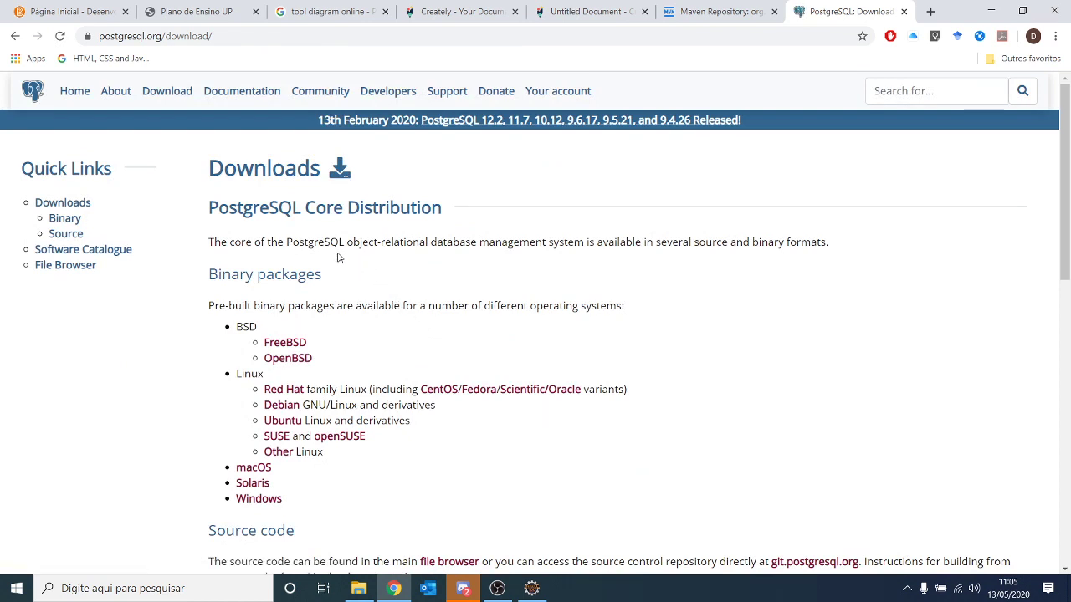
- Open the PostgreSQL Windows installers page, then bring the File Explorer window forward
click(68, 221)
scroll(276, 303, down, 3)
scroll(257, 221, up, 2)
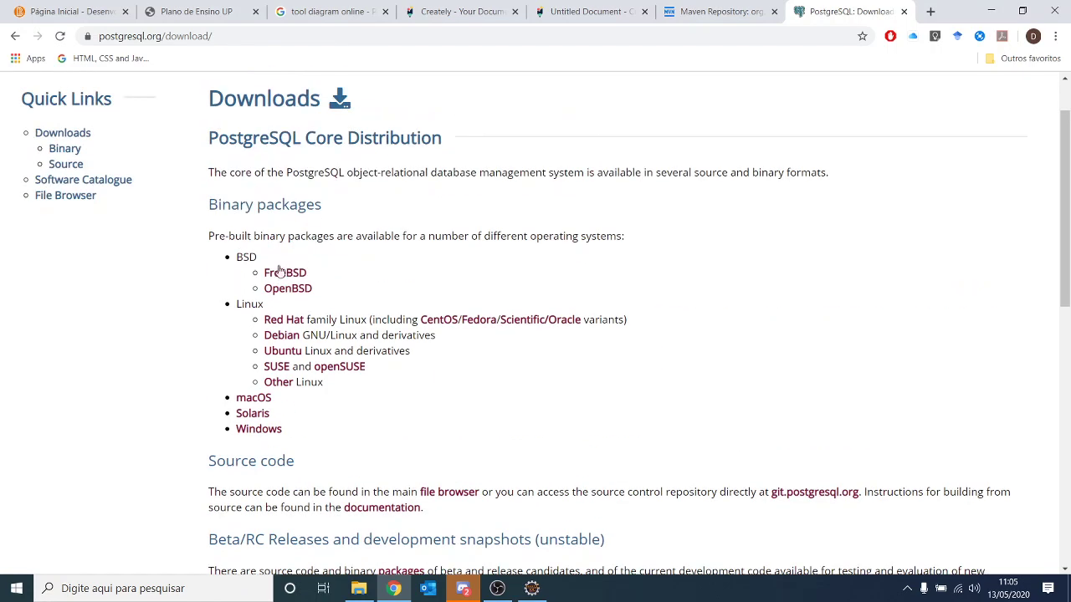
click(252, 431)
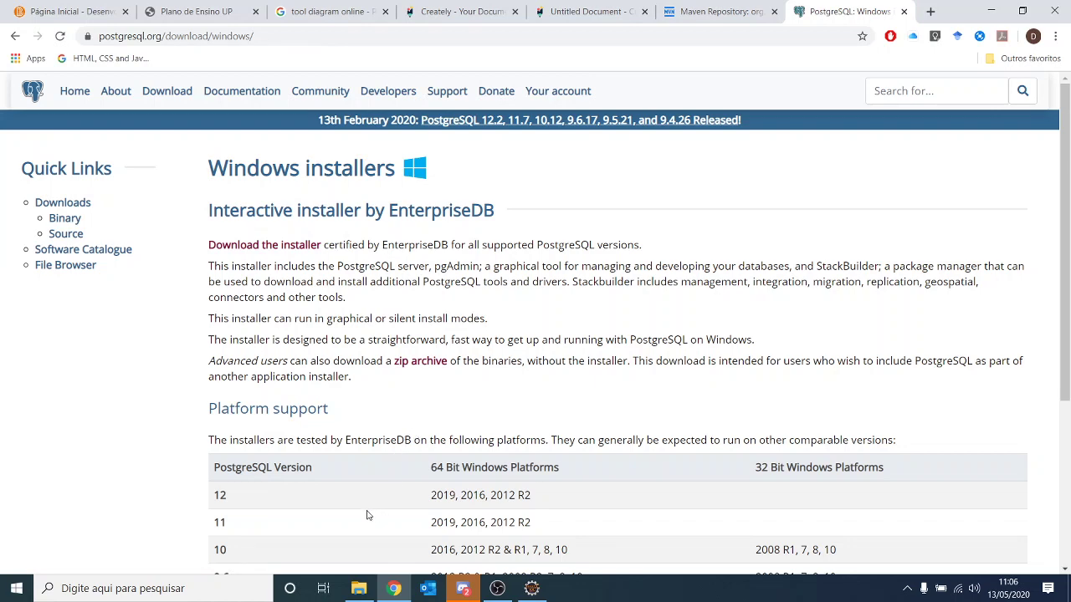
mouse_move(359, 588)
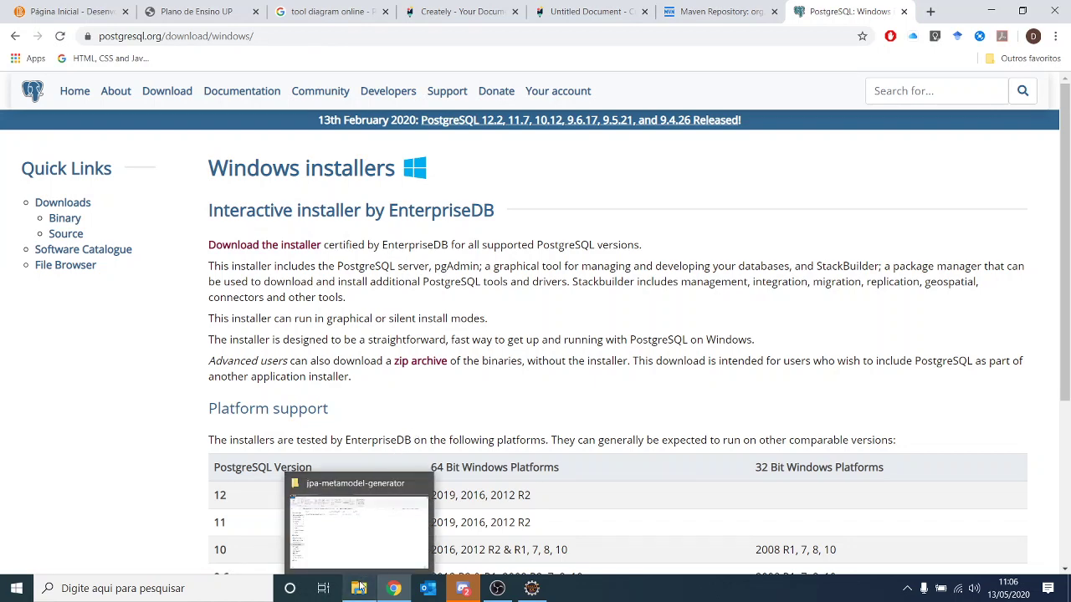
click(342, 541)
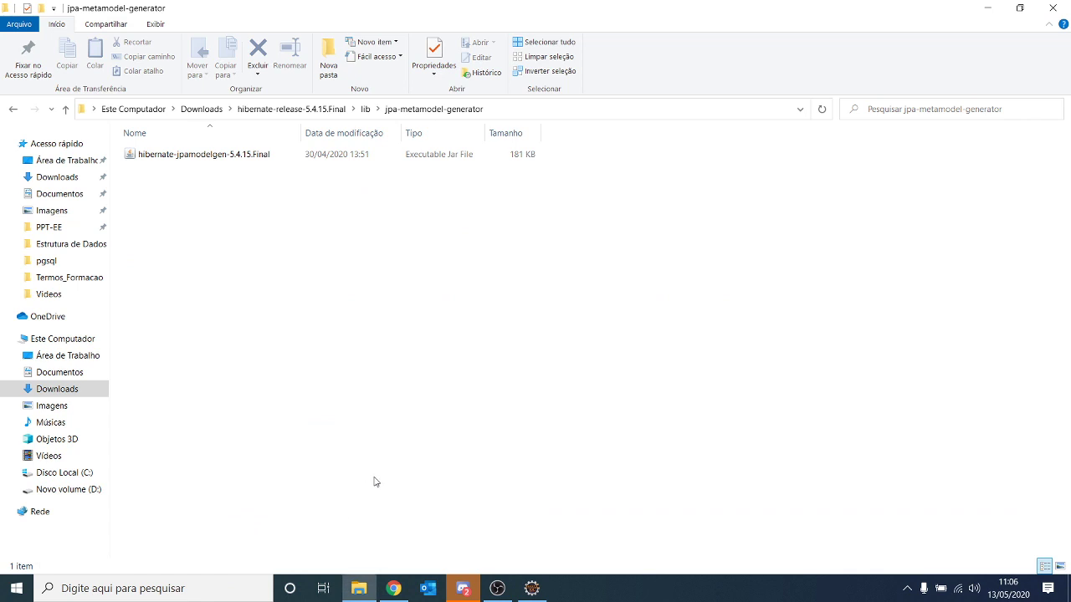
- Open C:\pgsql and run its start script to launch PostgreSQL and pgAdmin 4
click(71, 473)
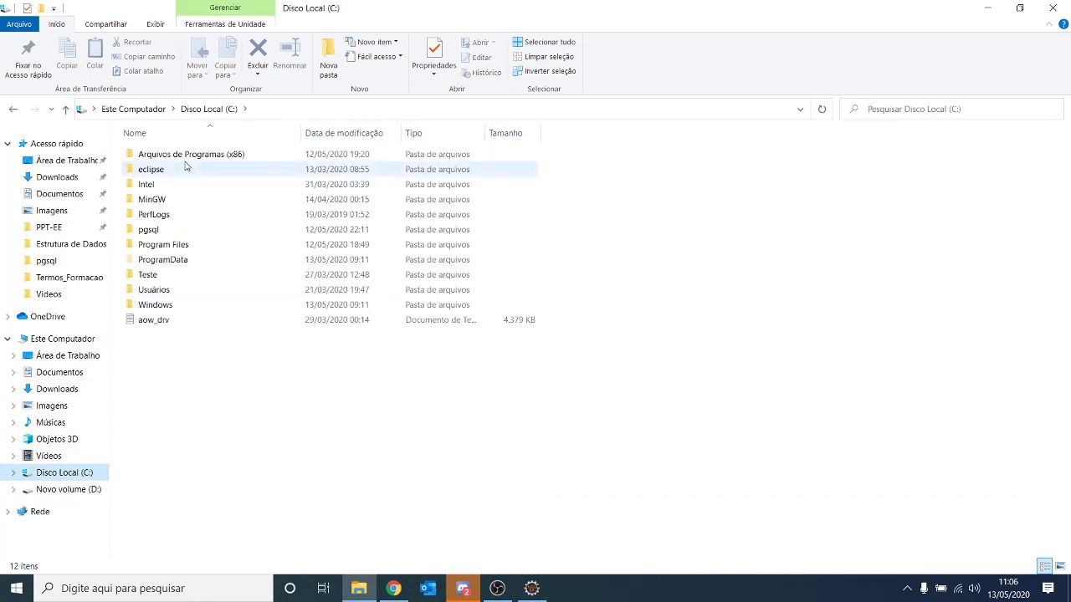
double_click(157, 233)
click(338, 108)
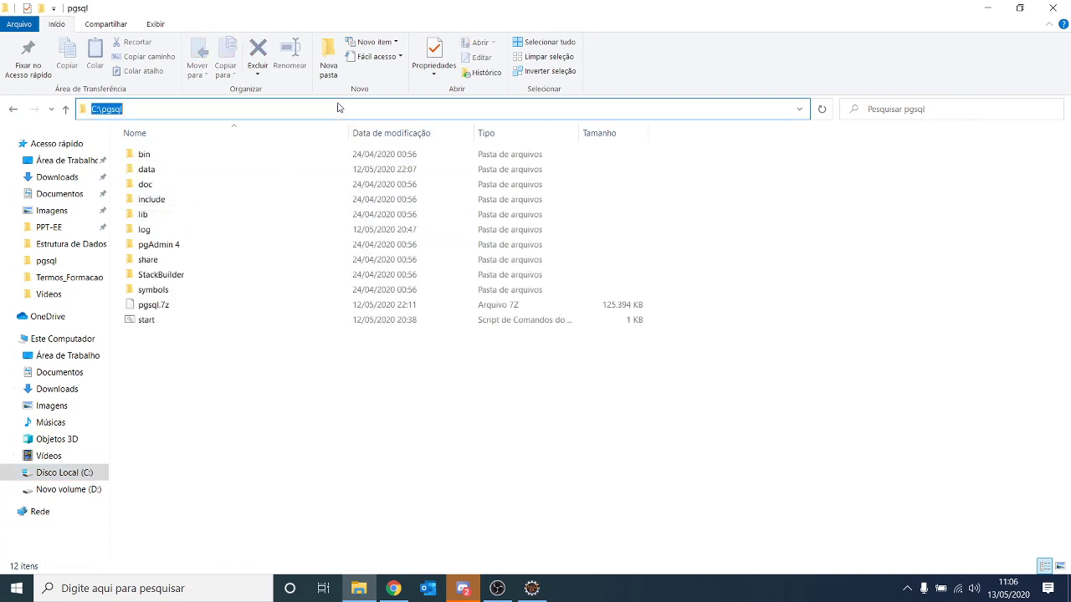
click(97, 108)
mouse_move(97, 108)
mouse_down()
mouse_move(123, 109)
mouse_move(92, 109)
mouse_up()
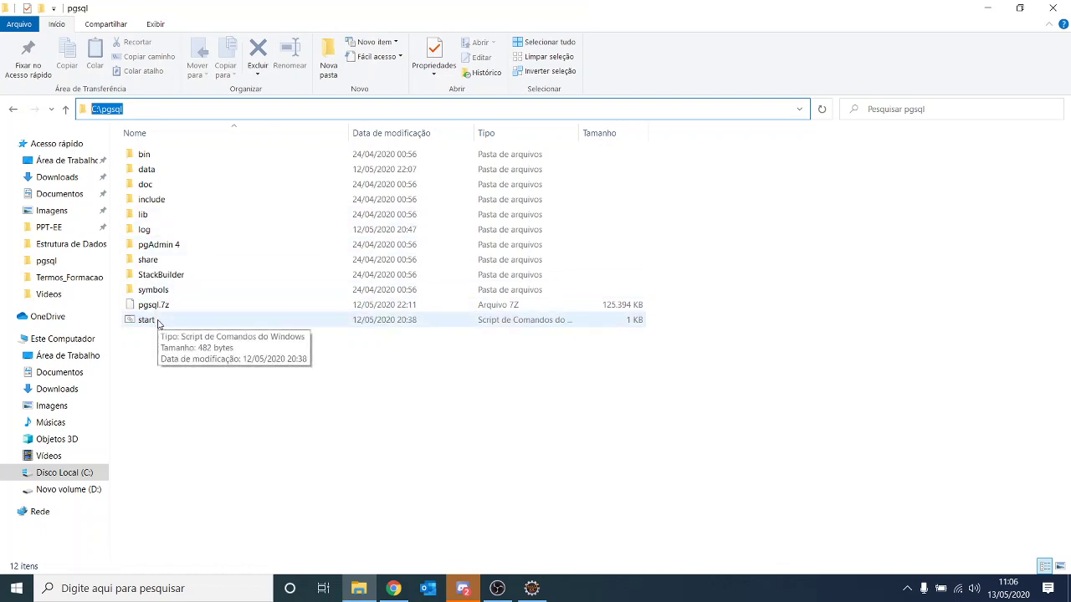
double_click(151, 321)
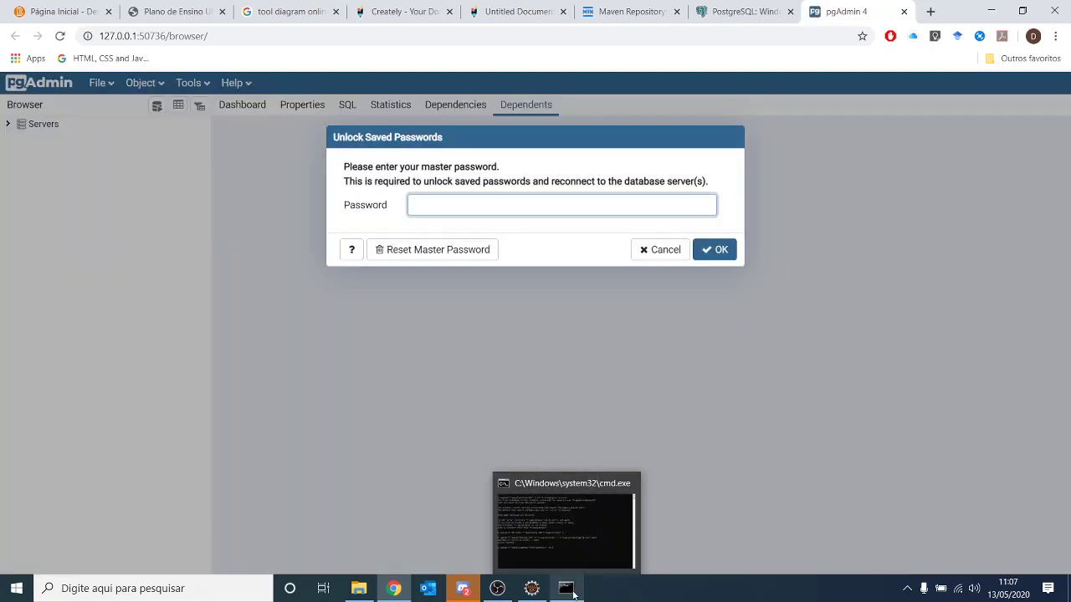
- Check the command window, return to the pgAdmin page, and reveal the hidden tray icons
click(574, 592)
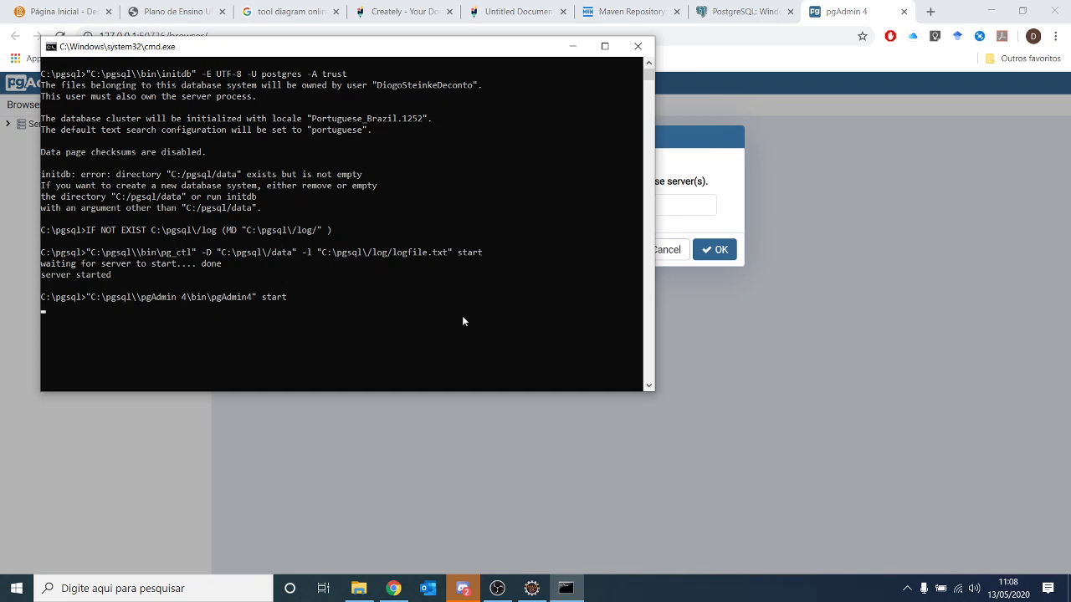
click(837, 290)
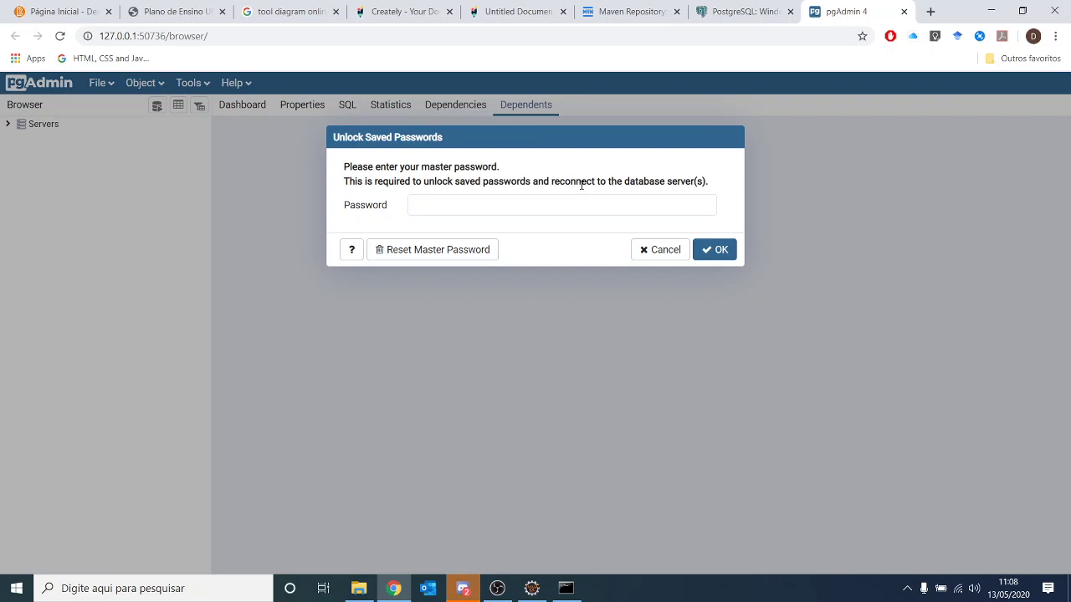
click(908, 589)
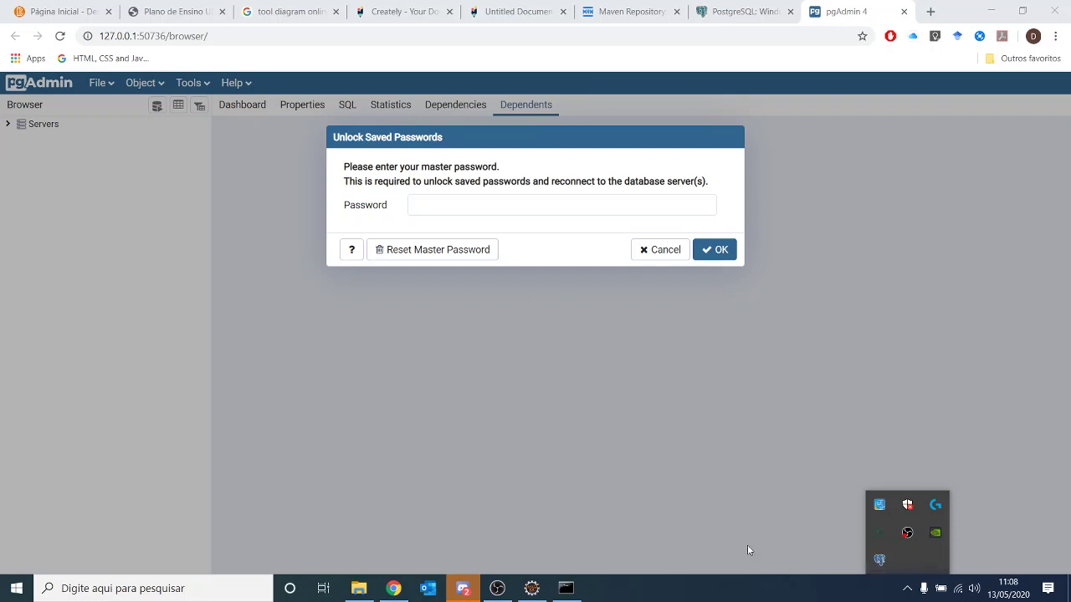
- Clear the text selection in the start script's console window
click(568, 586)
click(399, 319)
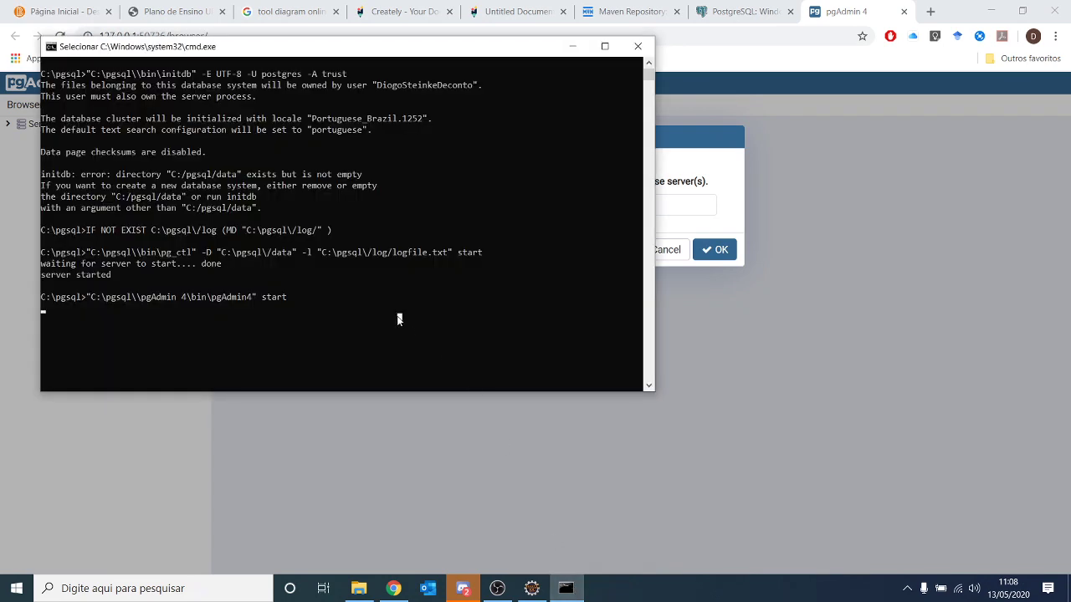
right_click(445, 332)
click(328, 274)
right_click(269, 274)
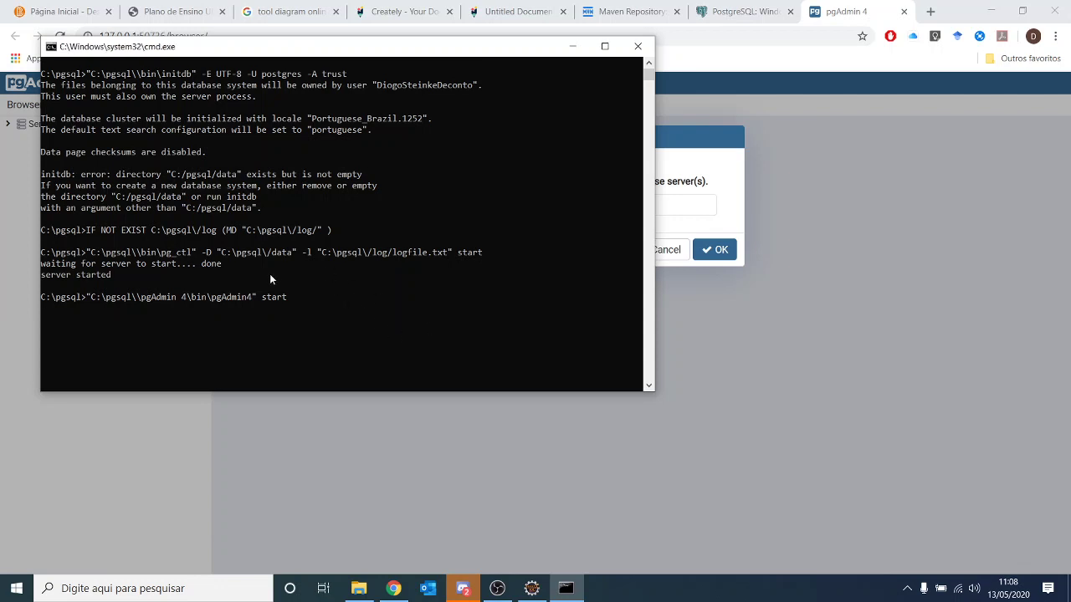
click(314, 296)
right_click(314, 296)
- Shut down the pgAdmin server from its tray icon and end the script's pause prompt
click(907, 588)
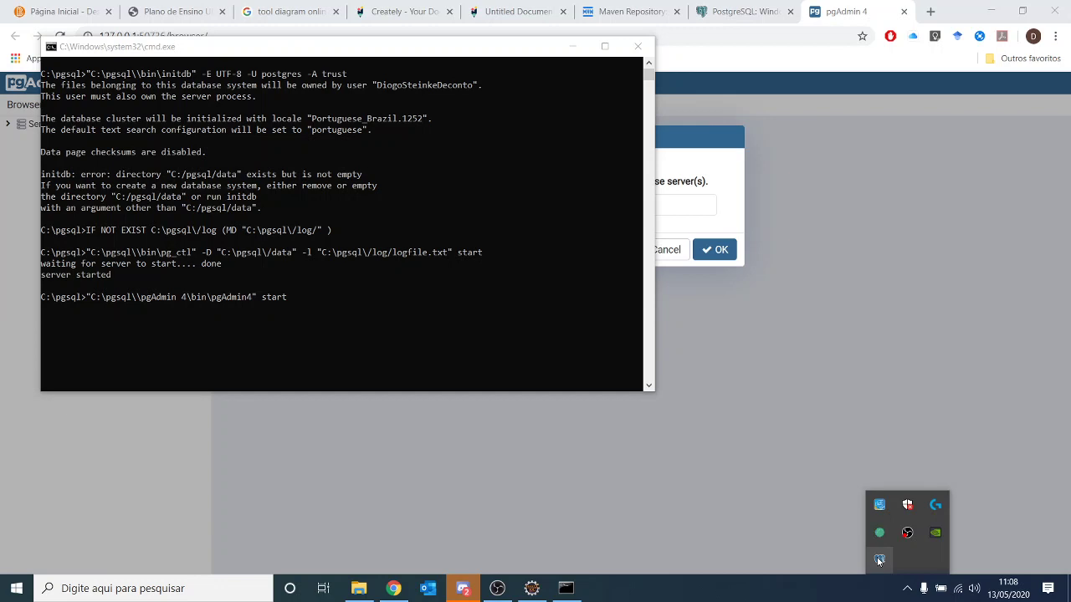
right_click(878, 559)
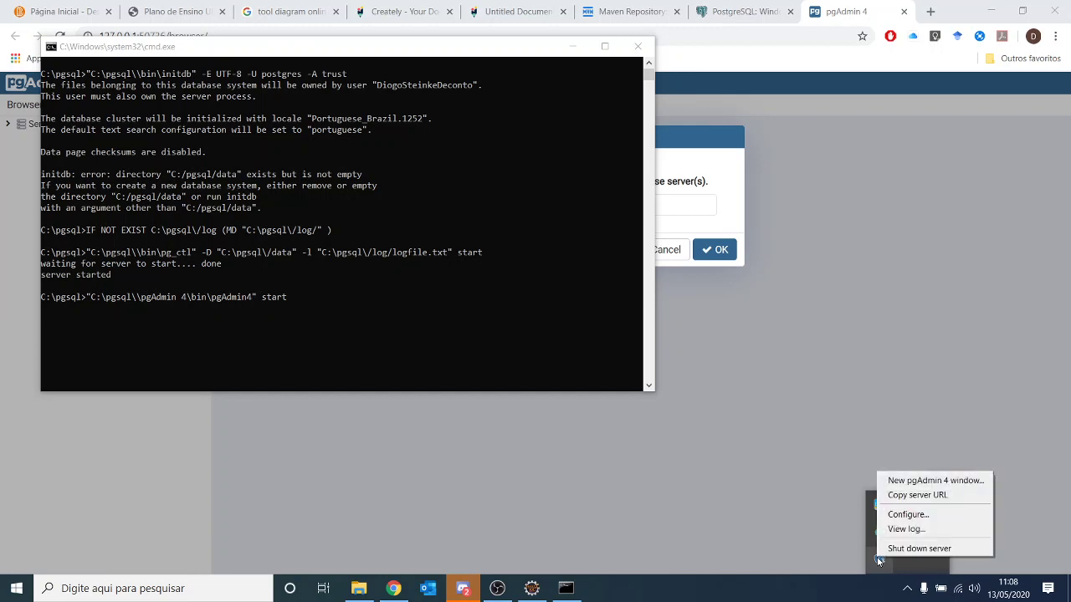
click(928, 549)
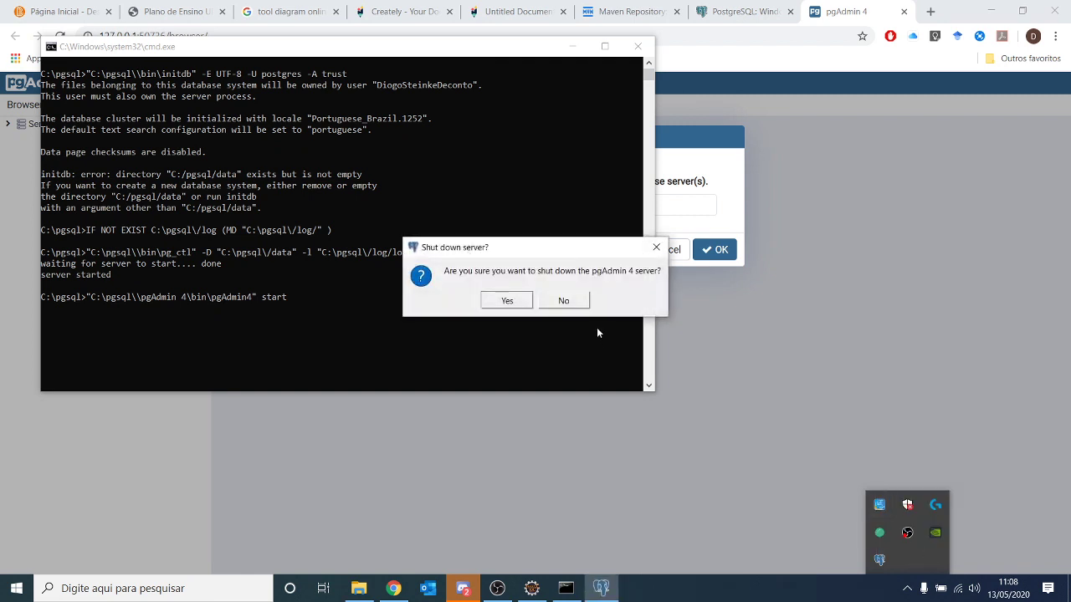
click(510, 301)
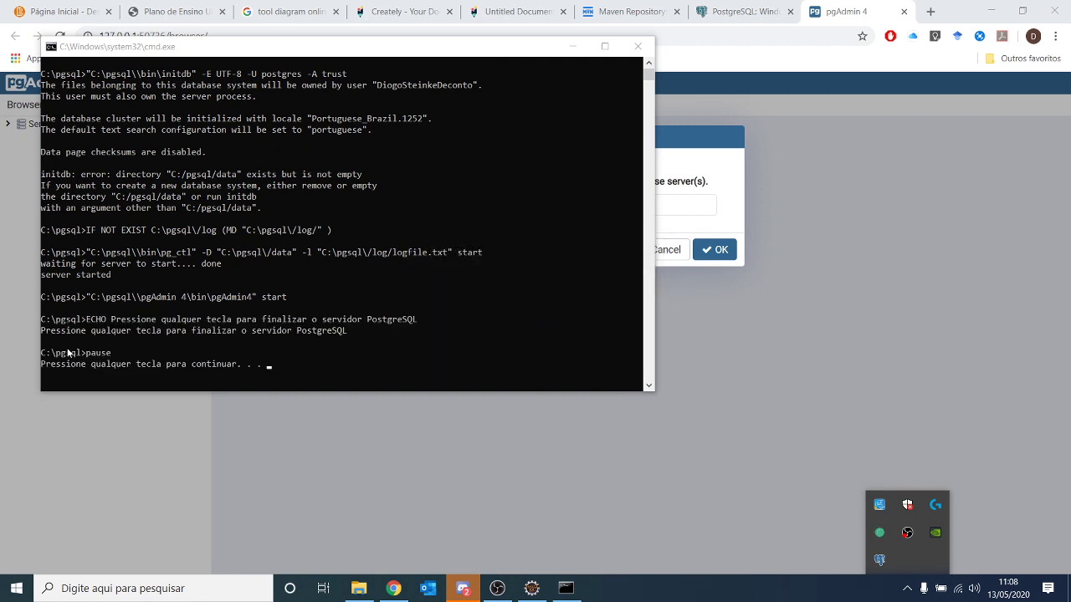
click(127, 363)
key(Return)
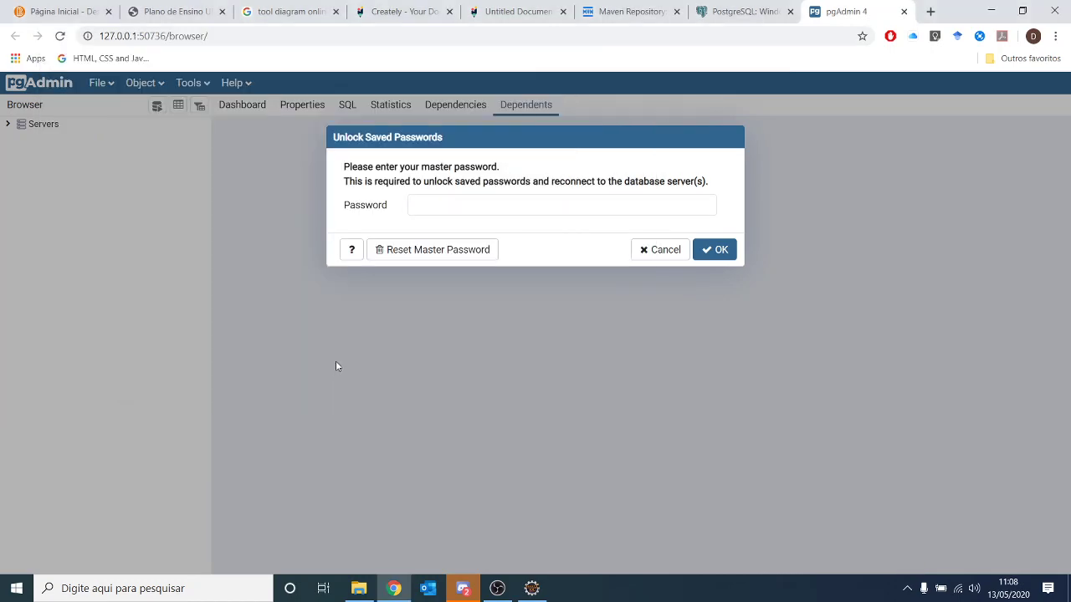
- Close the pgAdmin tab, minimize Chrome, and rerun the start script in C:\pgsql
middle_click(832, 20)
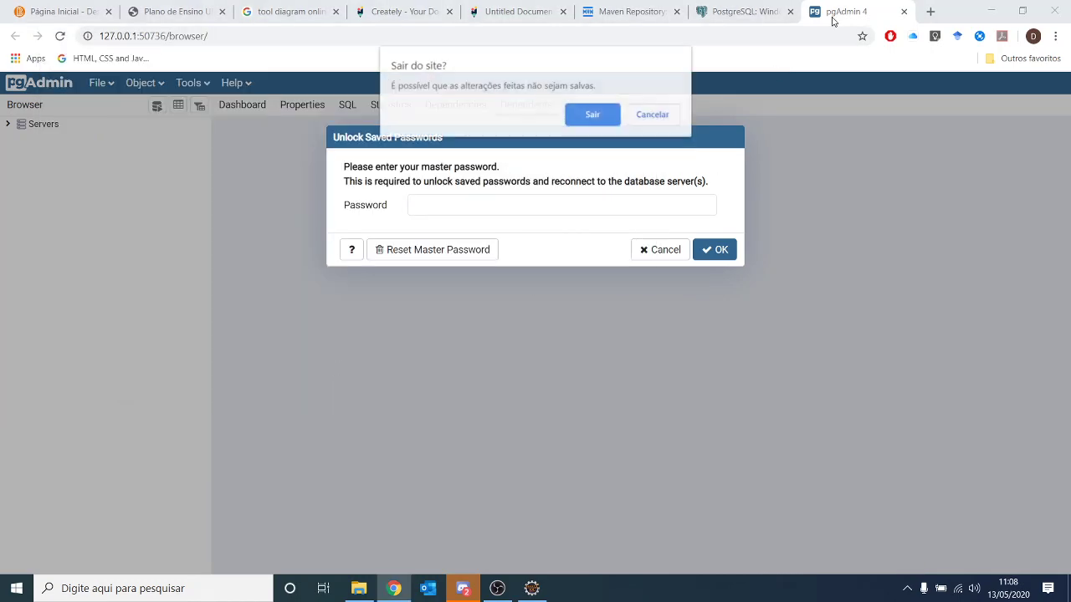
click(593, 115)
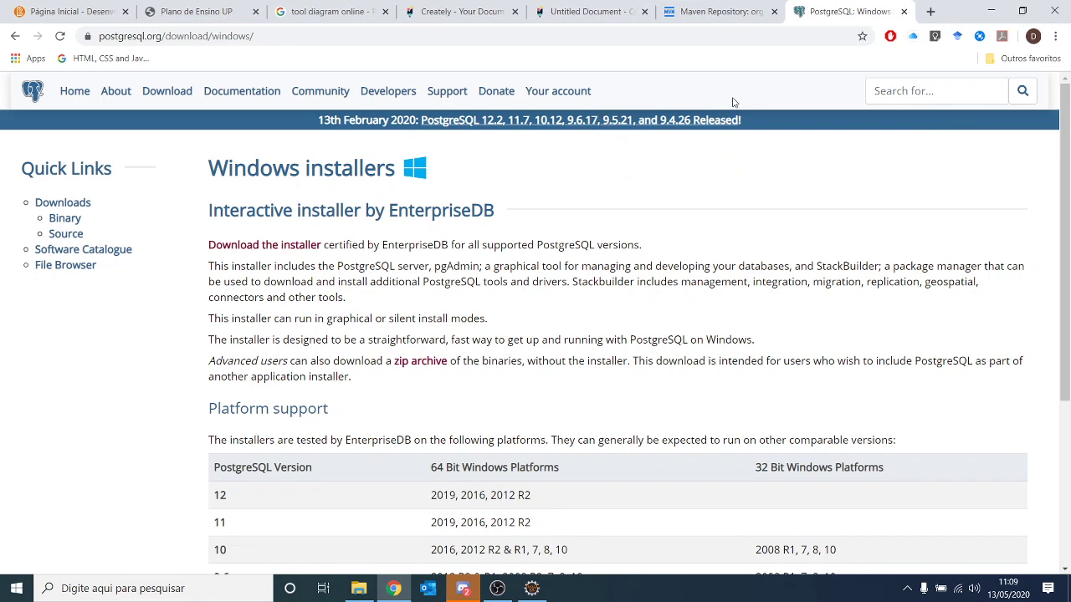
click(988, 12)
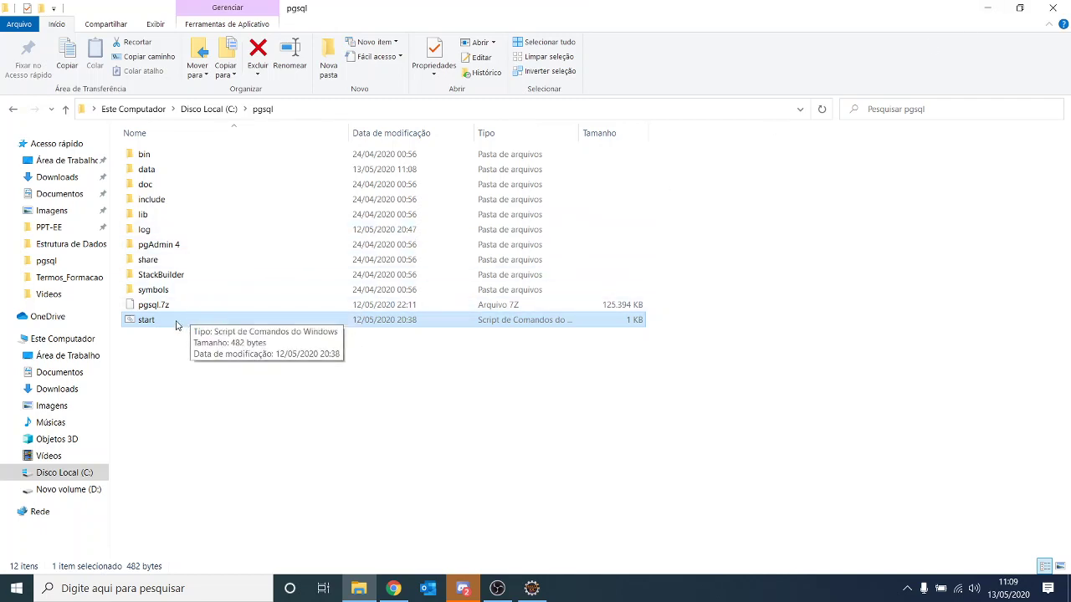
double_click(175, 323)
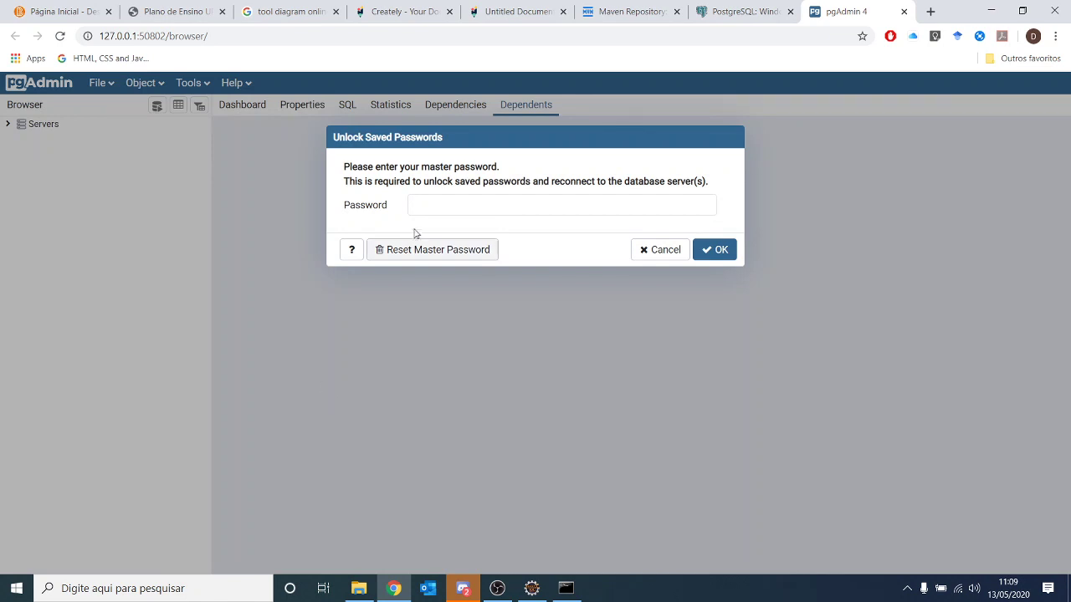
- Try two master passwords that fail, declining the browser's offer to save them
click(490, 200)
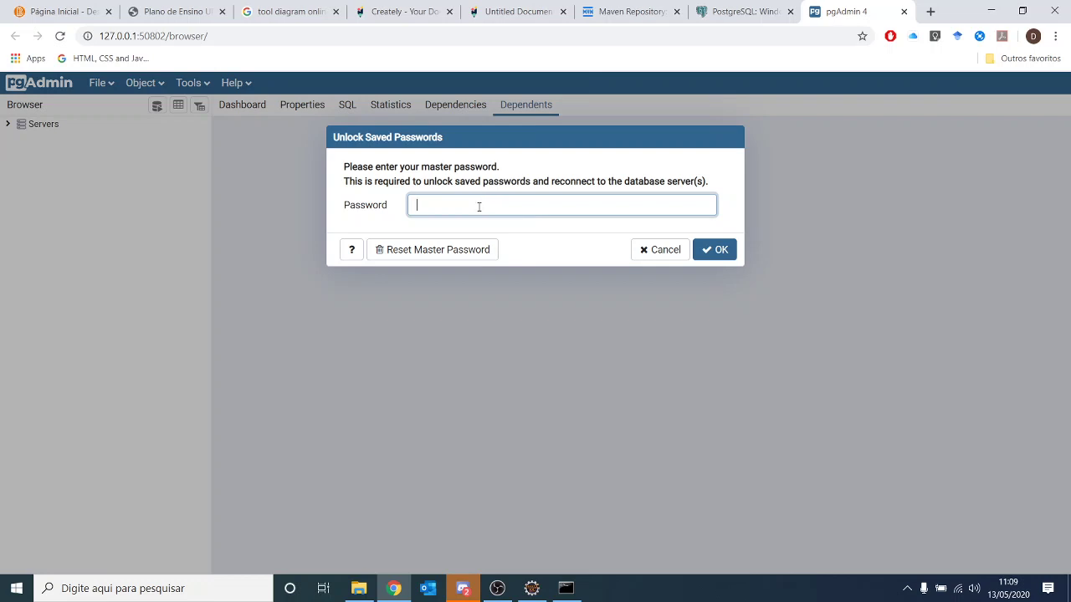
text(admin)
click(712, 251)
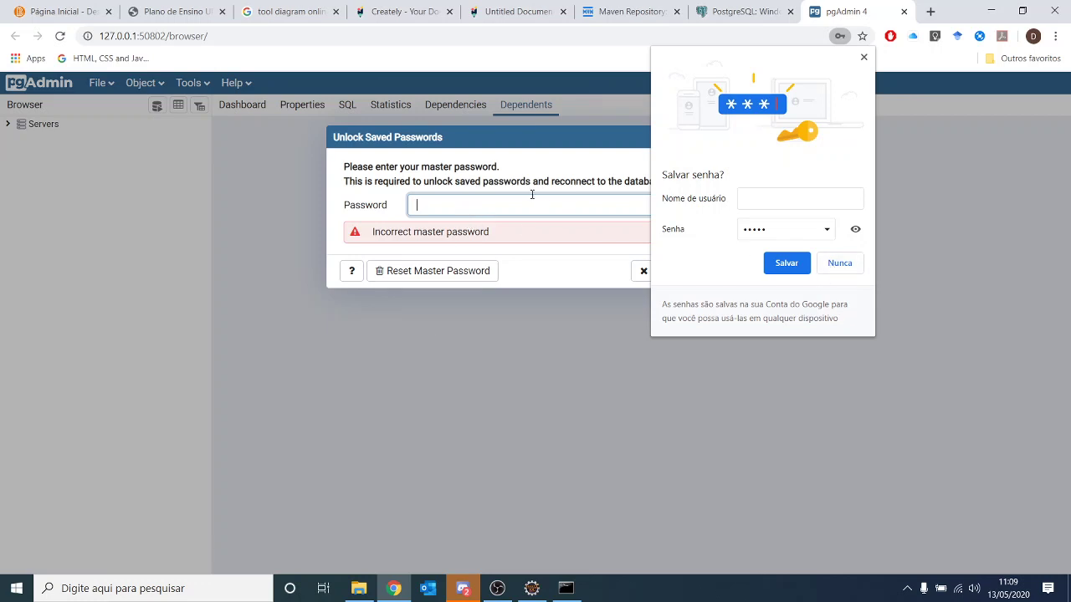
click(847, 263)
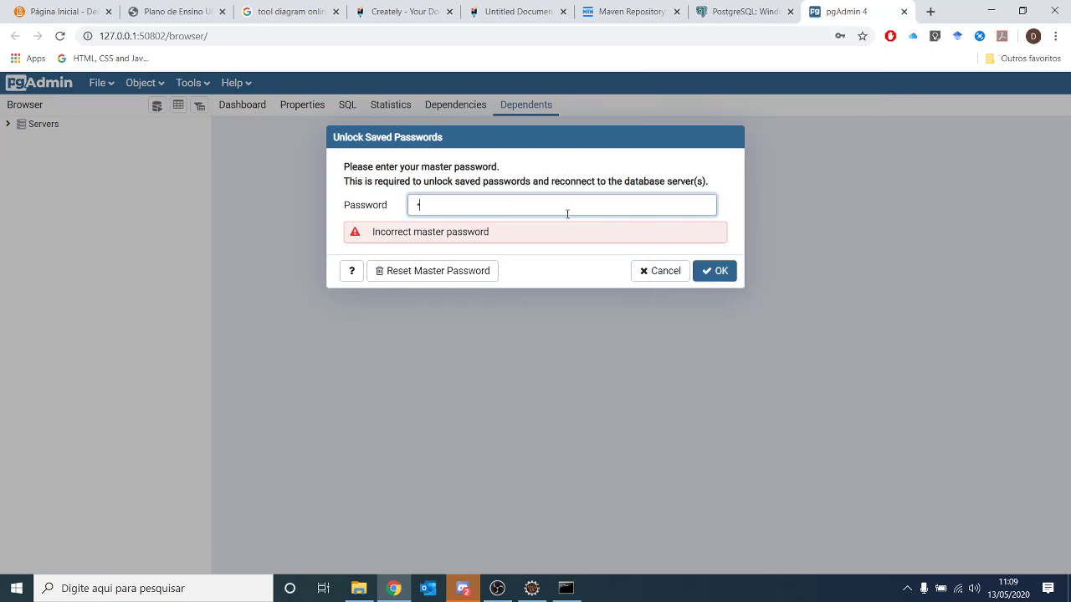
text(123)
click(708, 273)
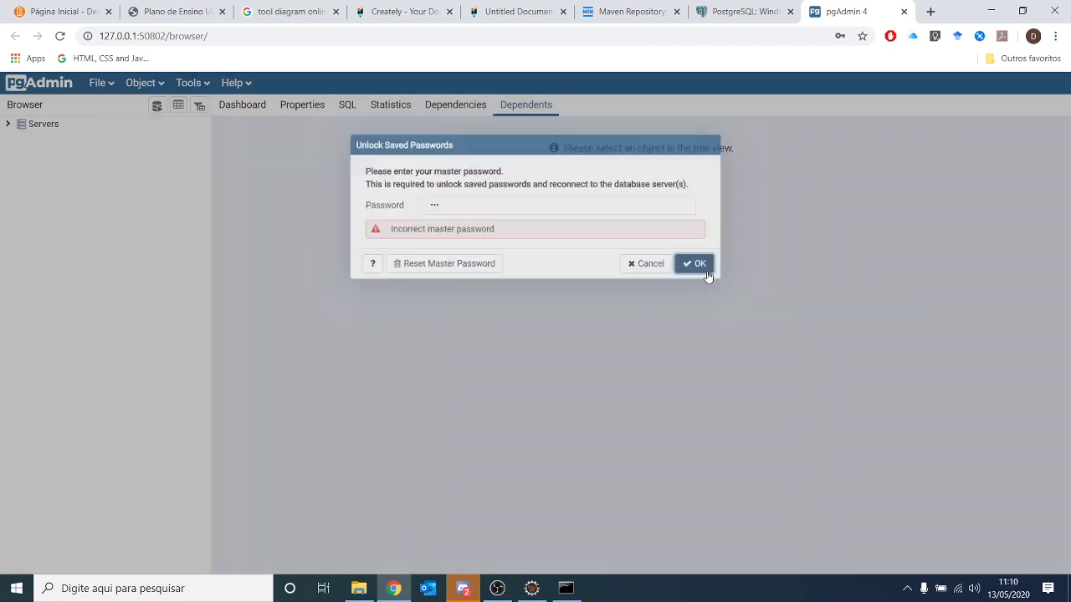
click(842, 266)
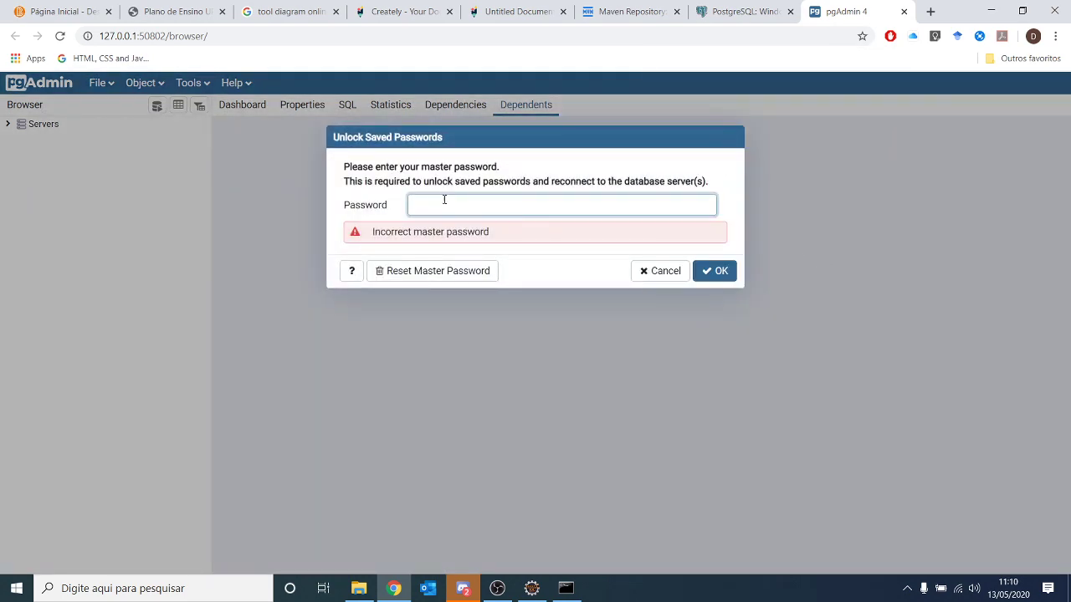
- Reset the master password, wiping saved passwords, and set a new master password
click(441, 277)
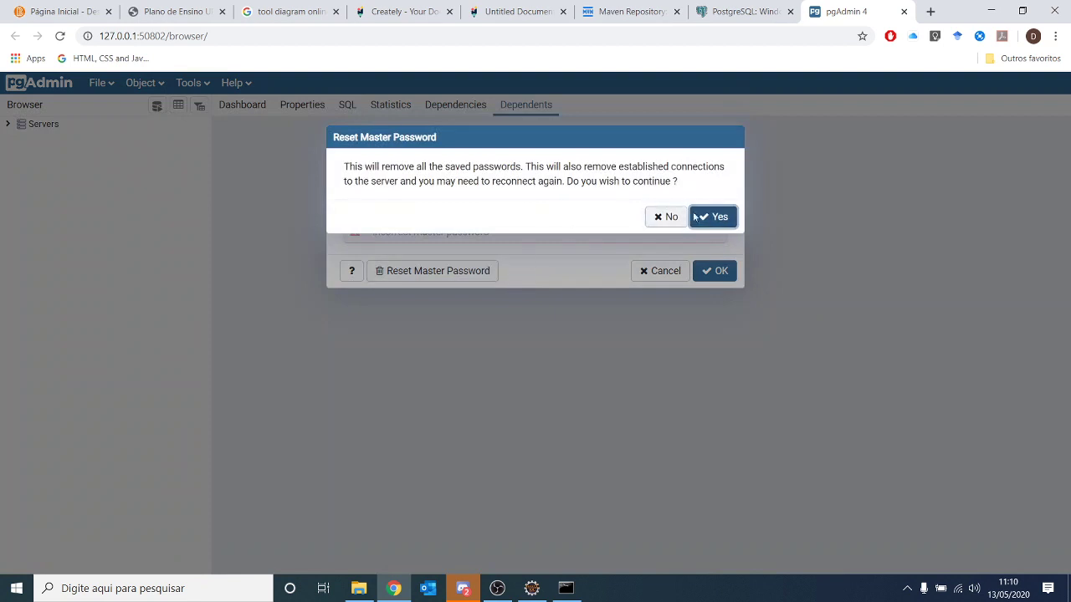
click(713, 217)
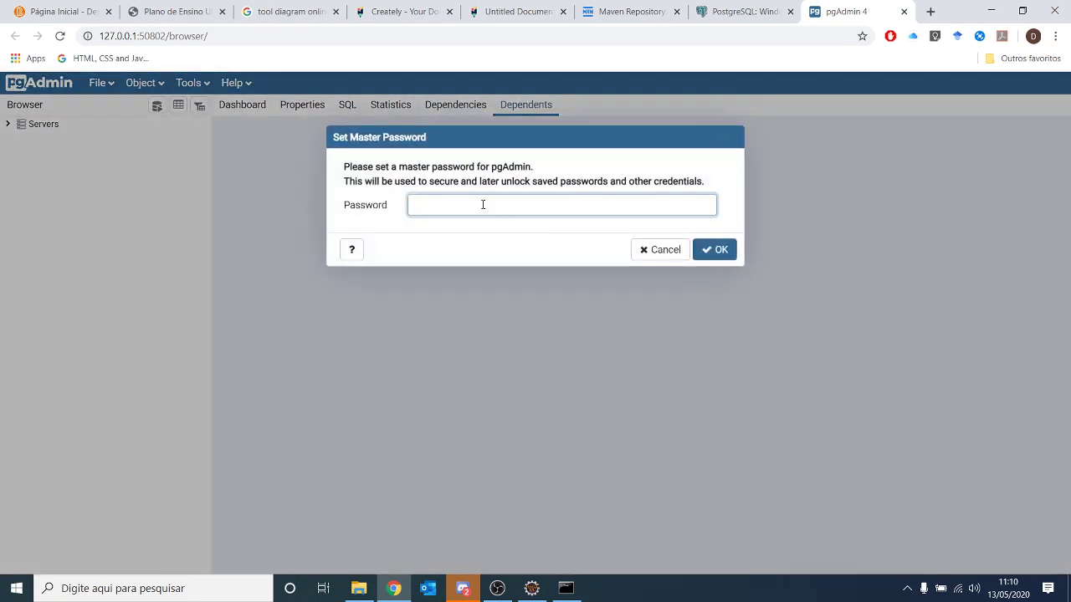
text(admin)
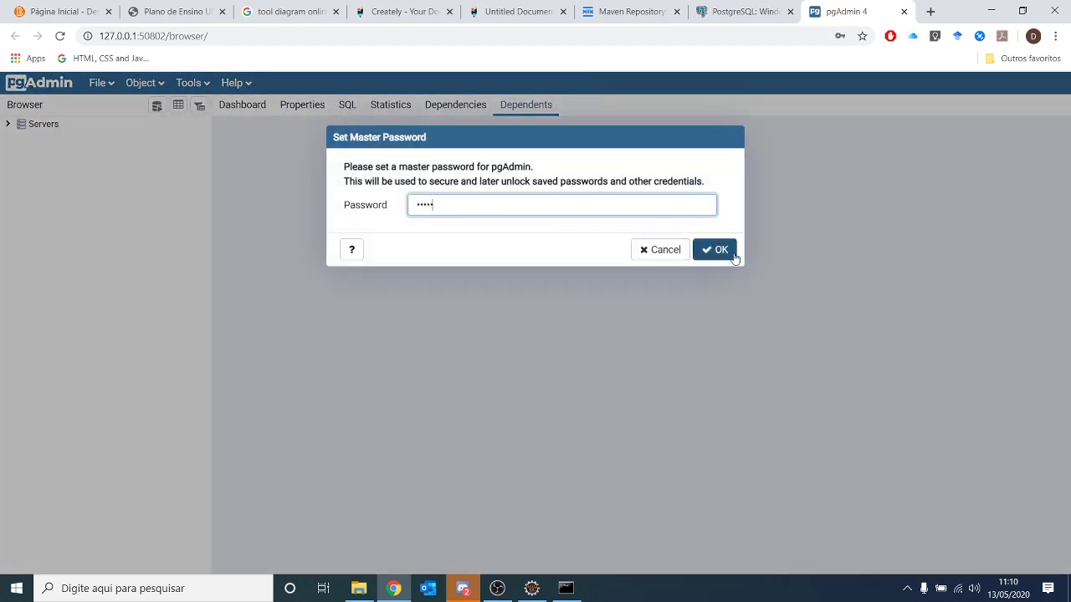
click(730, 255)
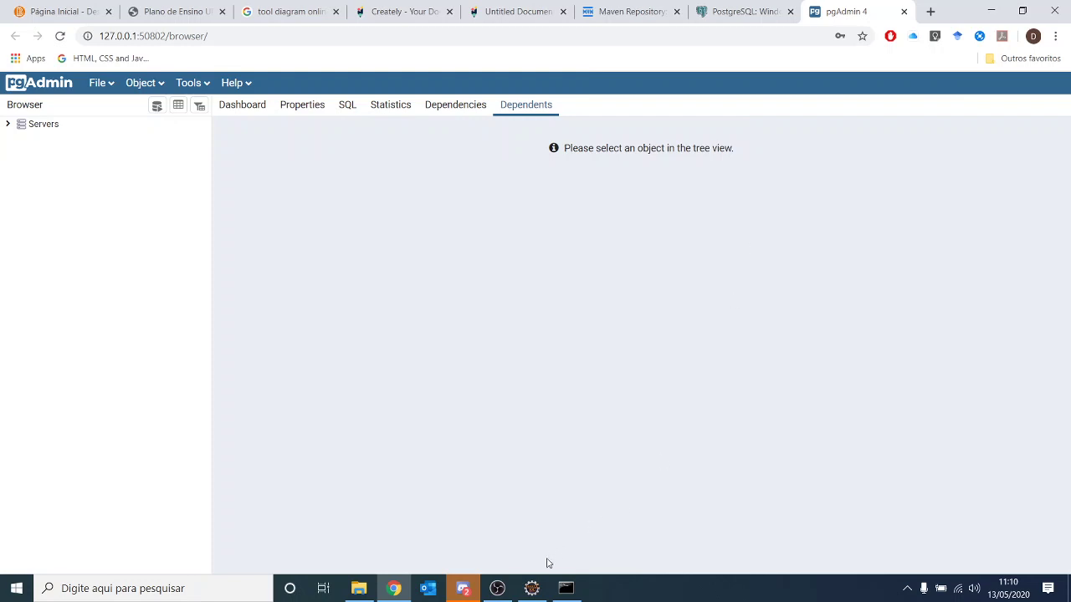
click(532, 588)
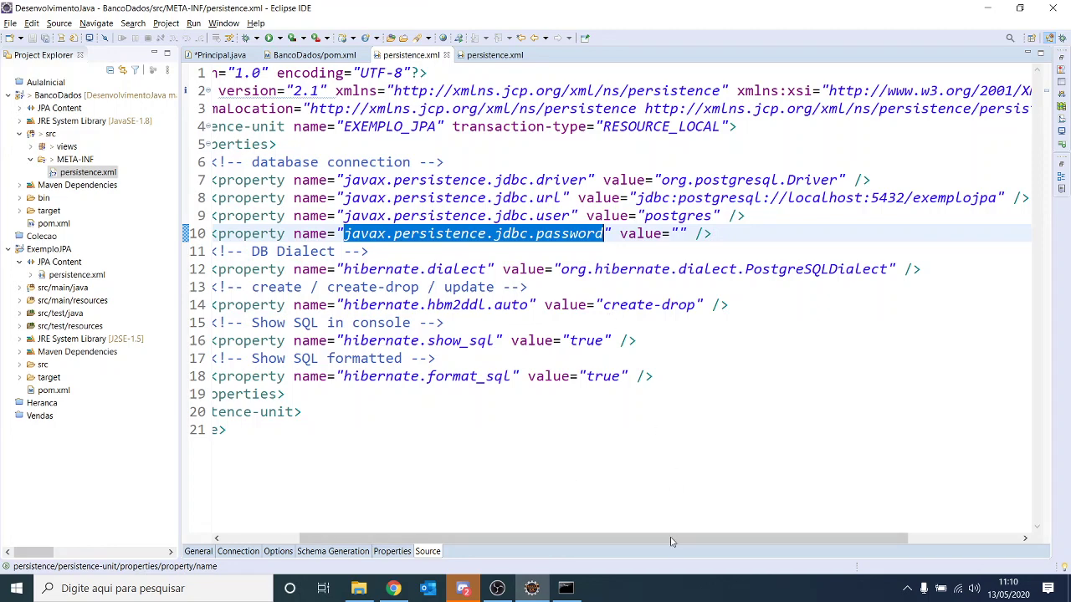
drag(673, 540, 797, 539)
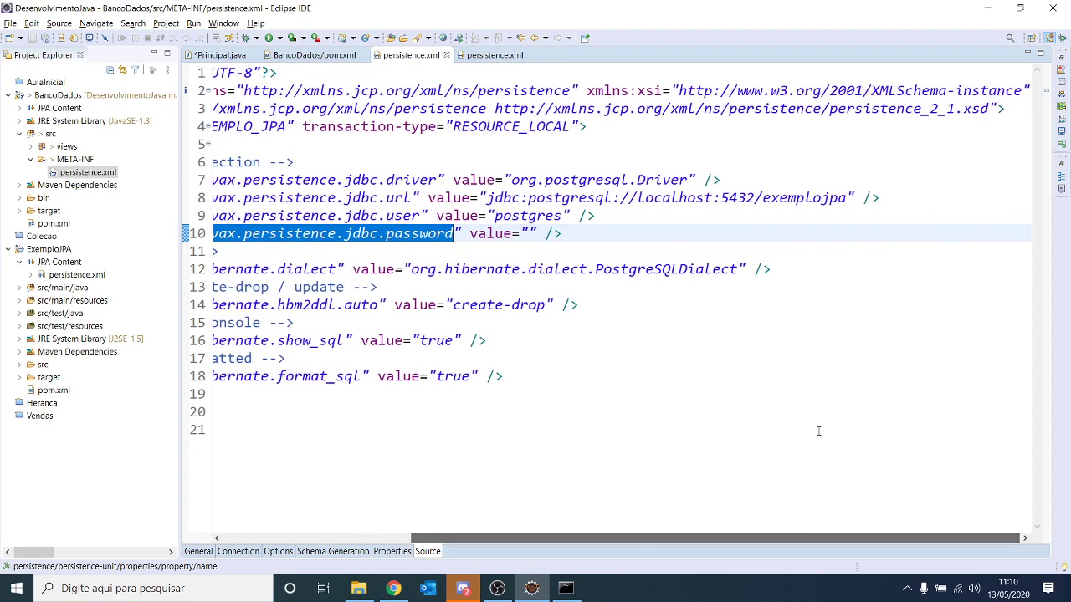
double_click(787, 198)
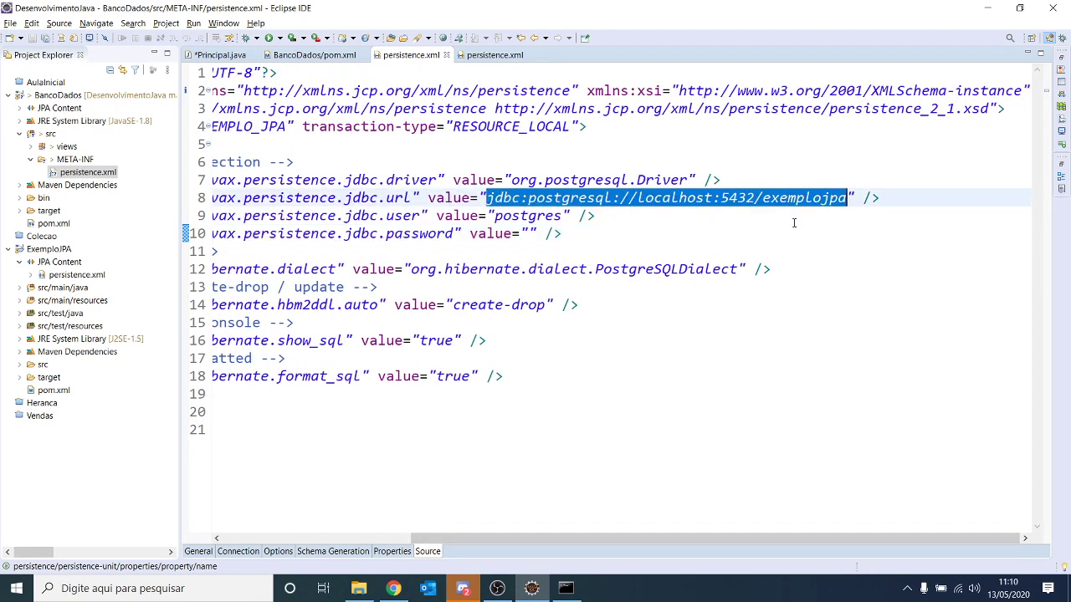
click(679, 197)
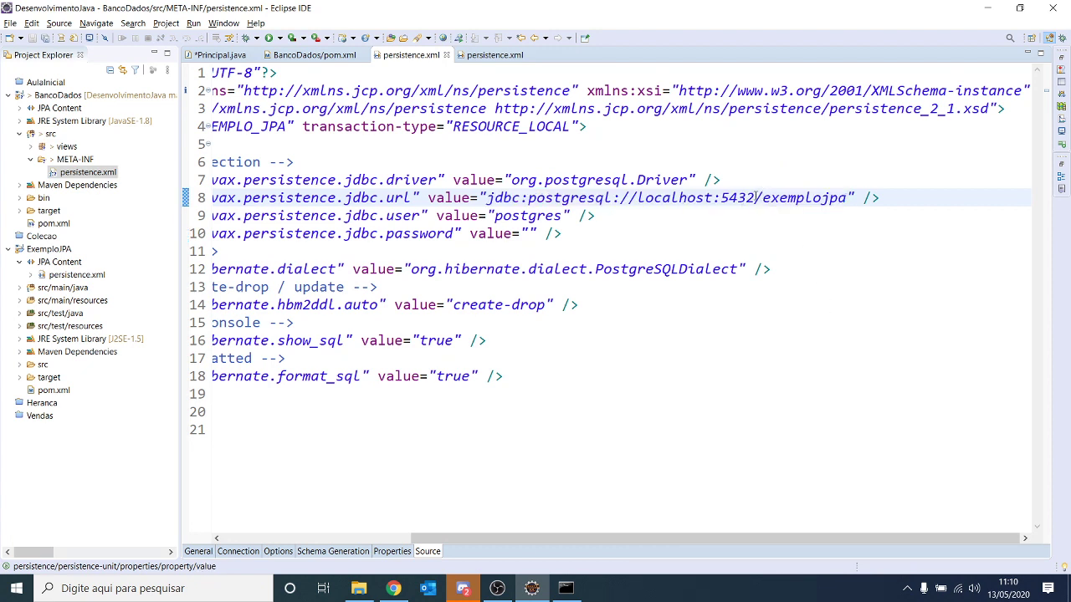
drag(755, 197, 490, 201)
click(786, 198)
double_click(798, 198)
click(799, 197)
drag(760, 197, 847, 197)
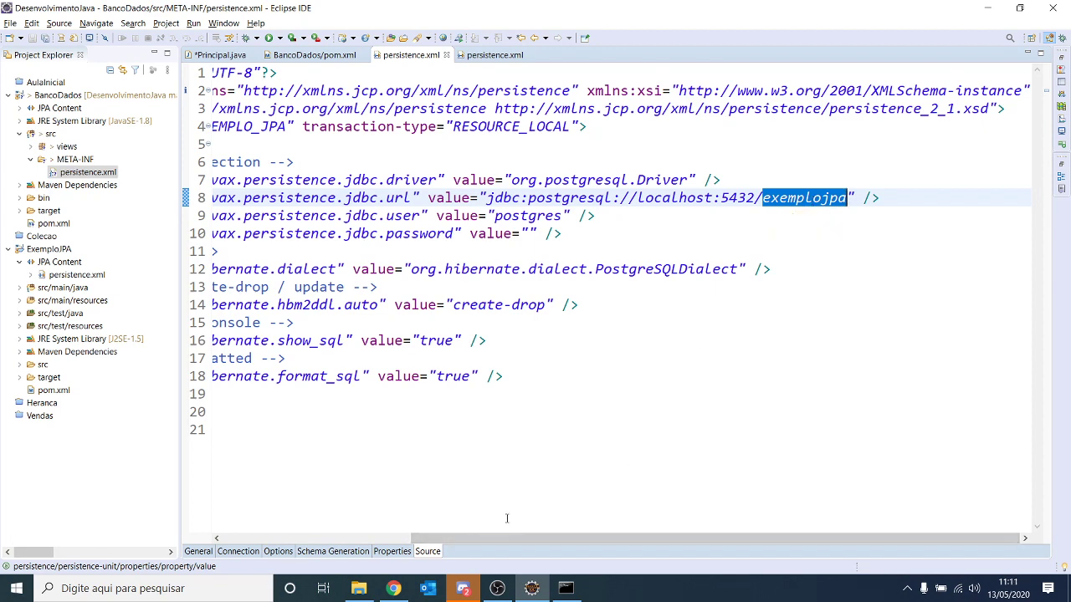
click(400, 590)
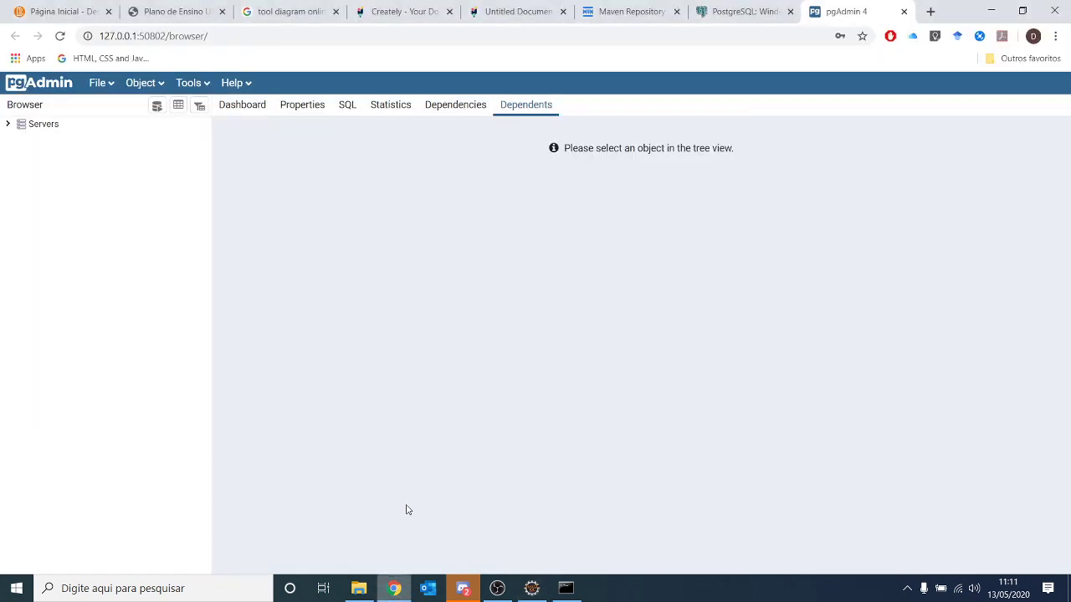
- Expand Servers and connect to the JavaEE server with its password
click(8, 124)
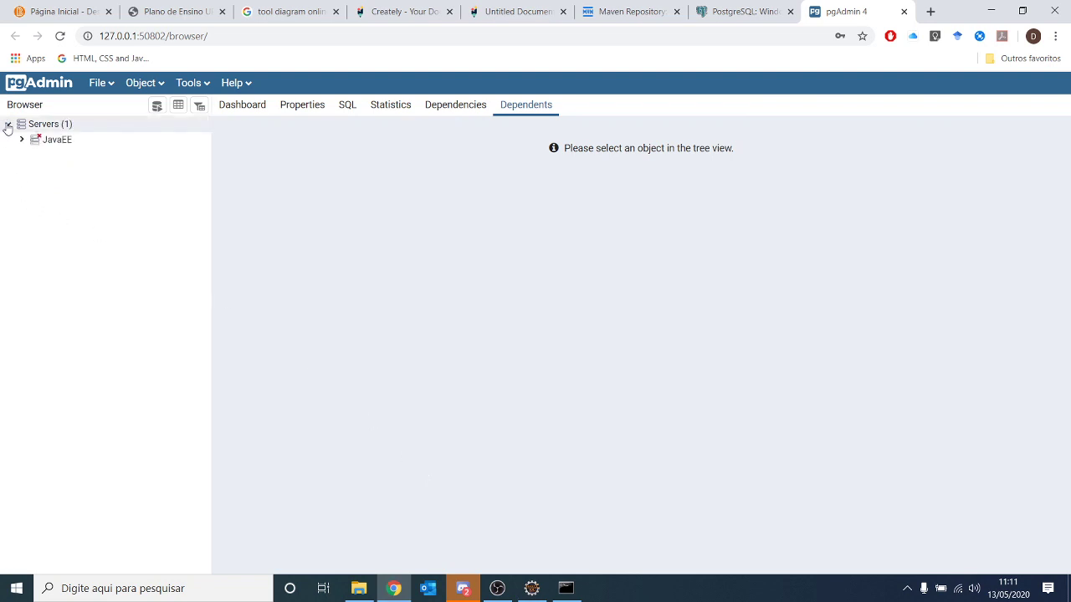
text(admin)
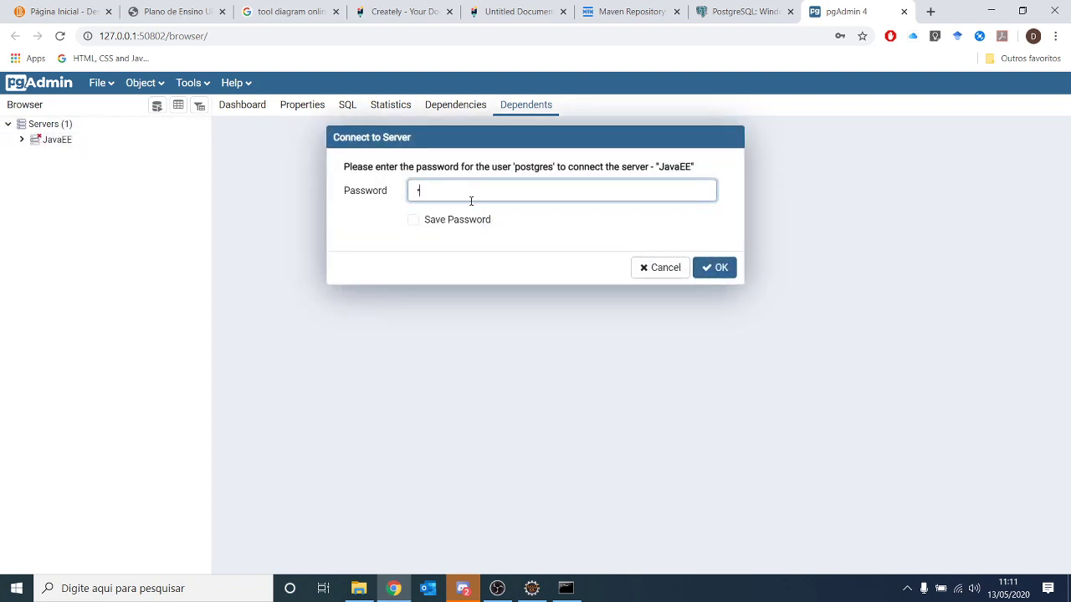
click(714, 268)
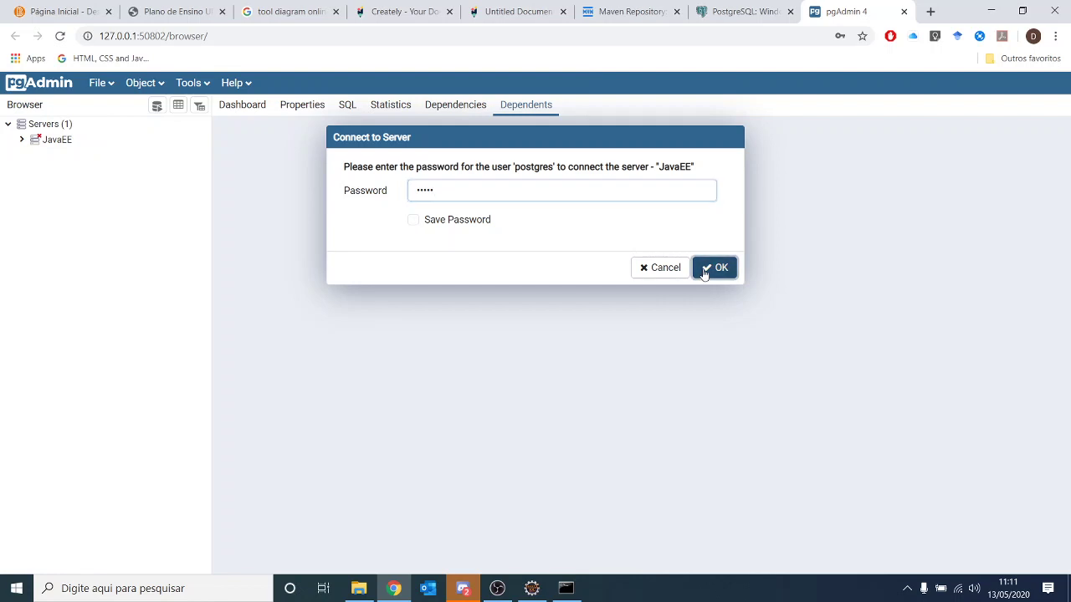
- Remove the JavaEE server registration and confirm the removal
right_click(52, 143)
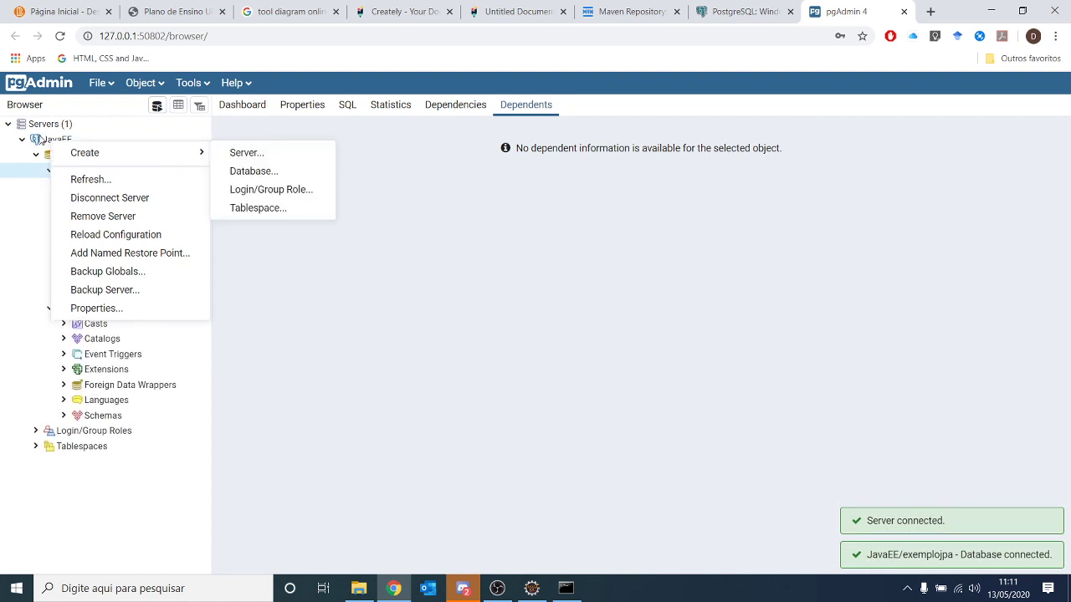
click(38, 142)
click(38, 142)
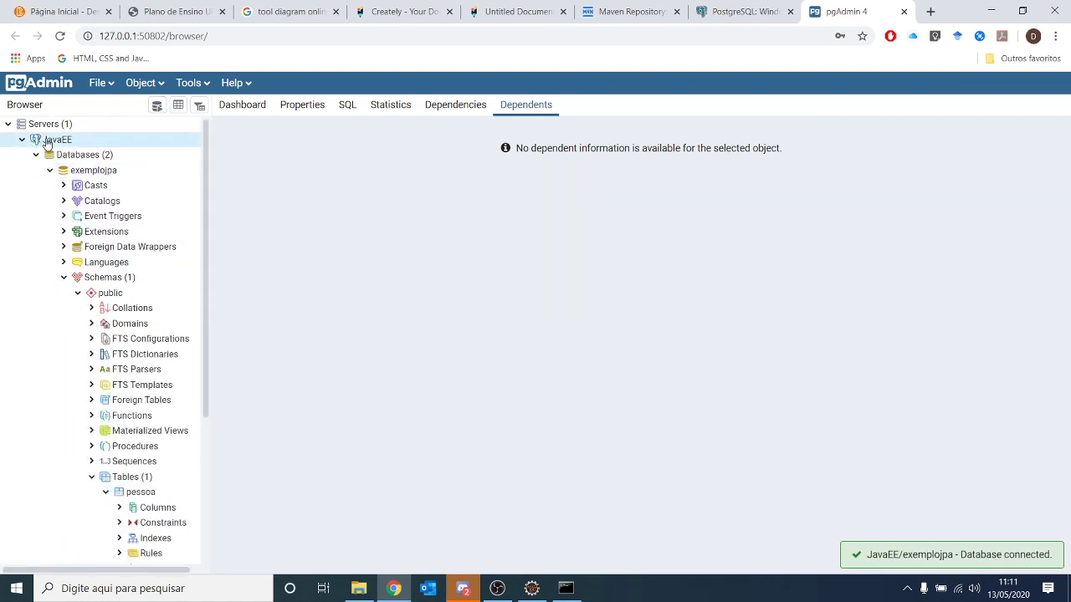
right_click(50, 144)
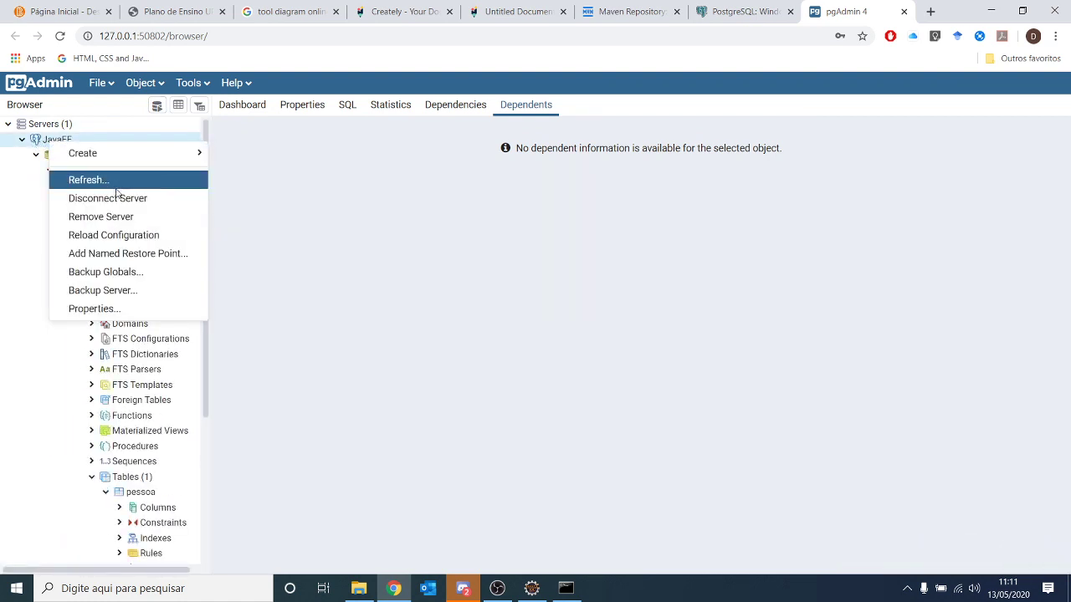
click(101, 217)
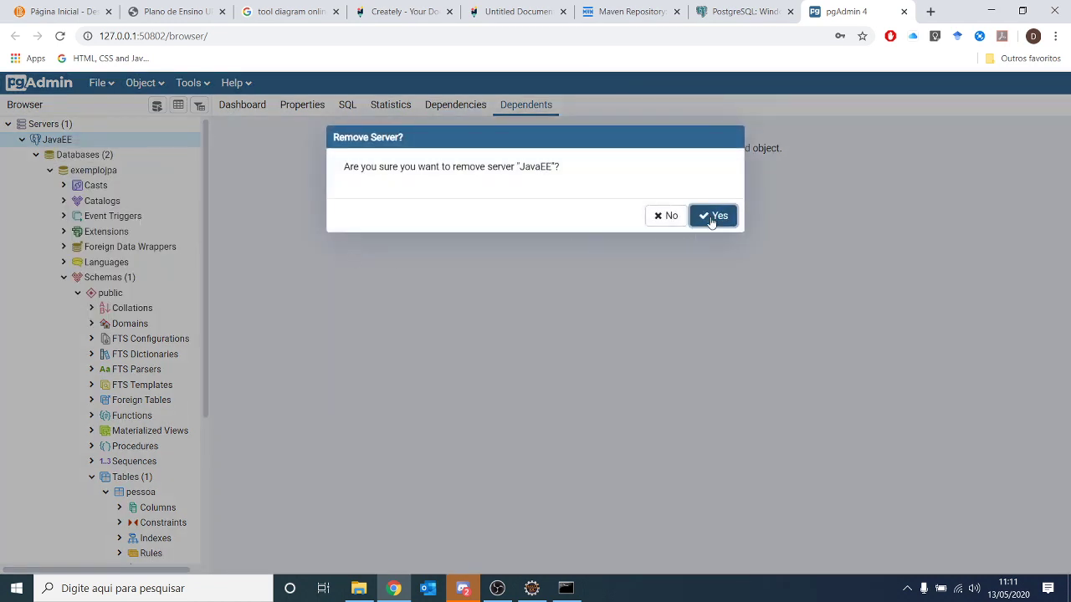
click(707, 215)
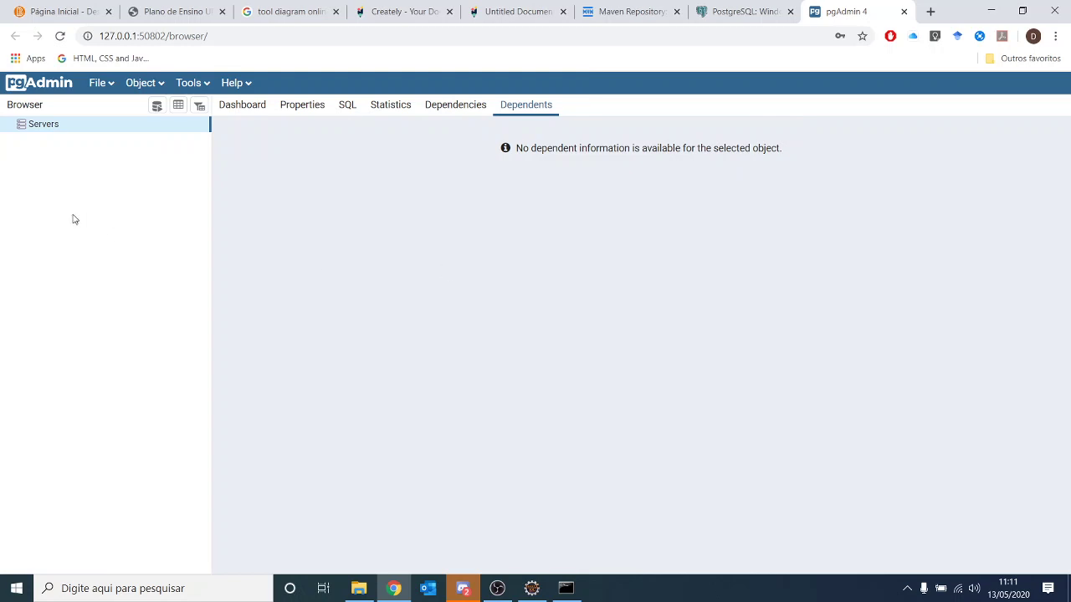
- Start creating a new server under Servers and name it JavaEE
right_click(29, 128)
mouse_move(69, 141)
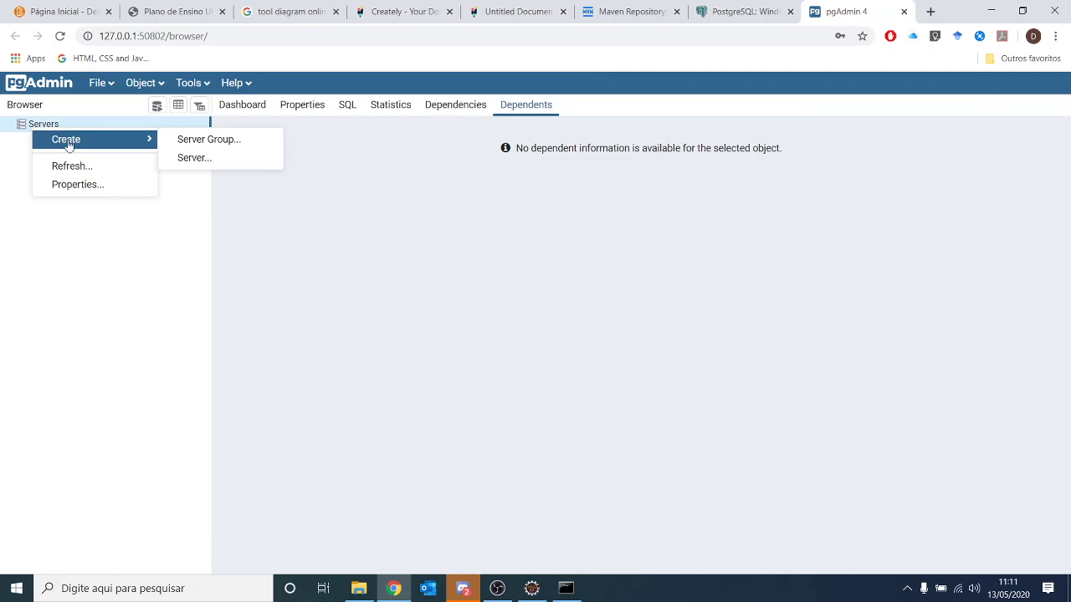
click(191, 159)
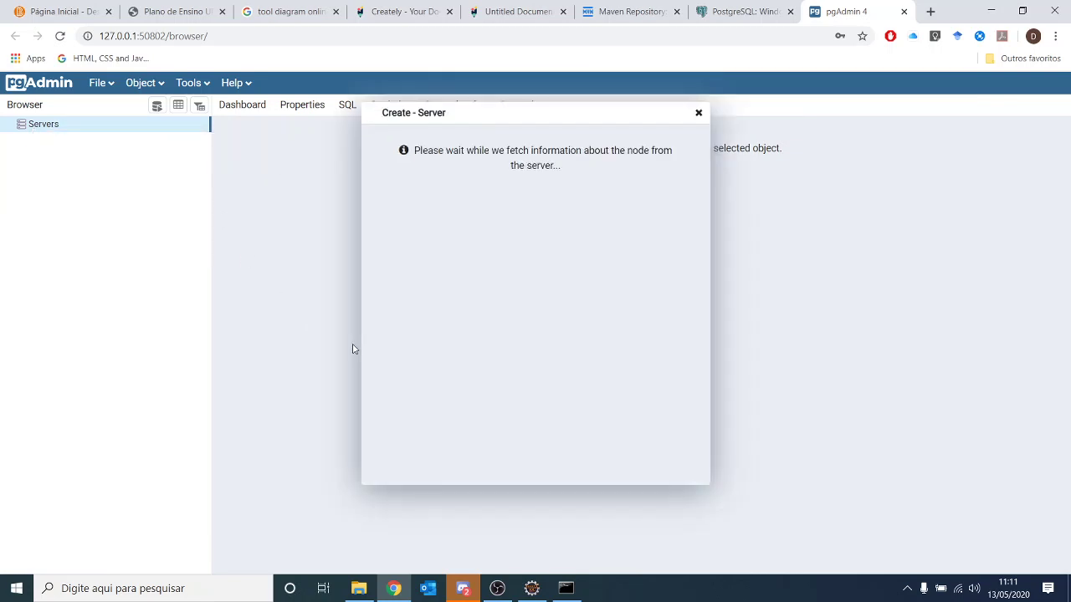
click(501, 165)
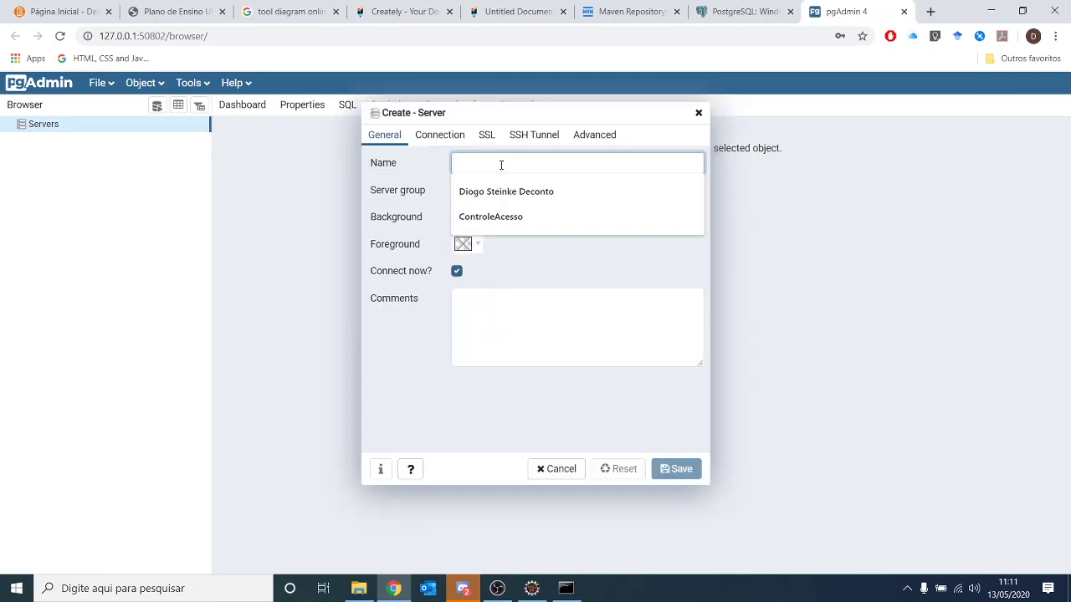
text(JavaEE)
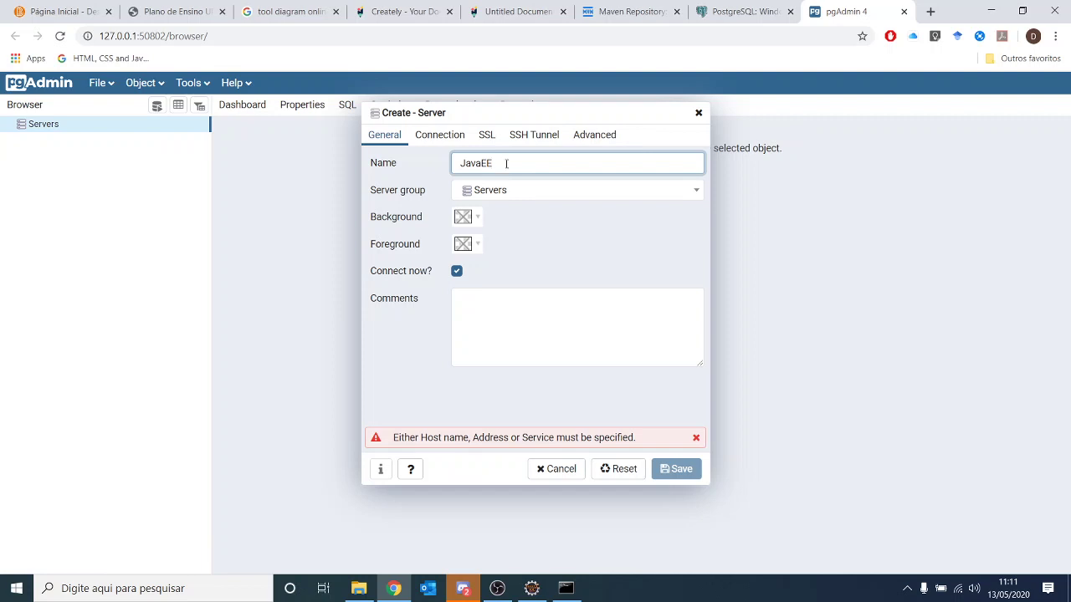
drag(509, 163, 427, 162)
click(485, 163)
drag(480, 162, 493, 162)
click(472, 164)
click(430, 436)
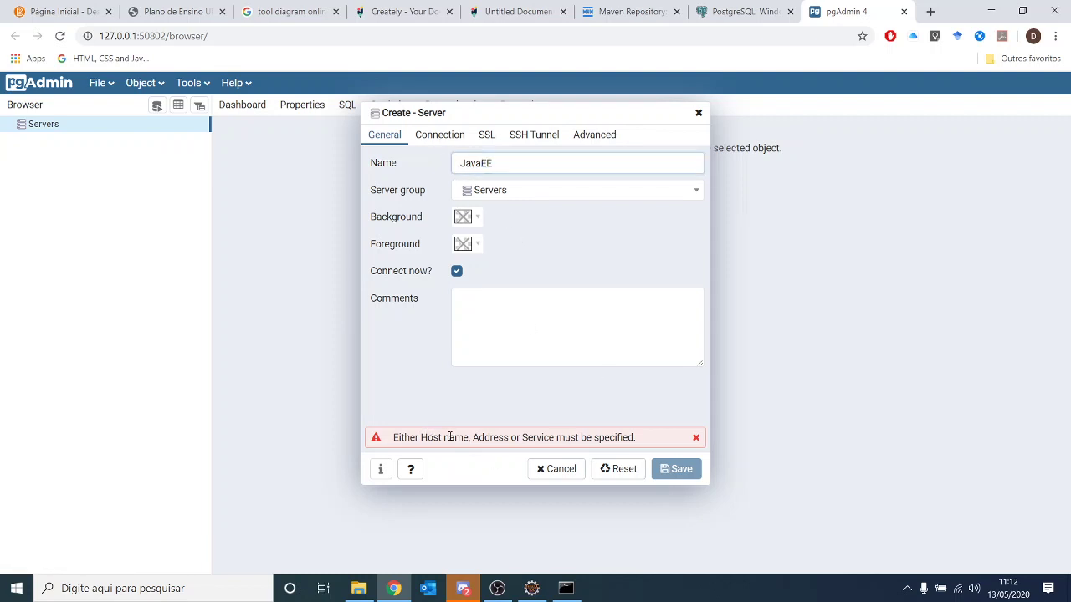
- Set the connection host to localhost, checking port 5432 and username postgres
click(450, 138)
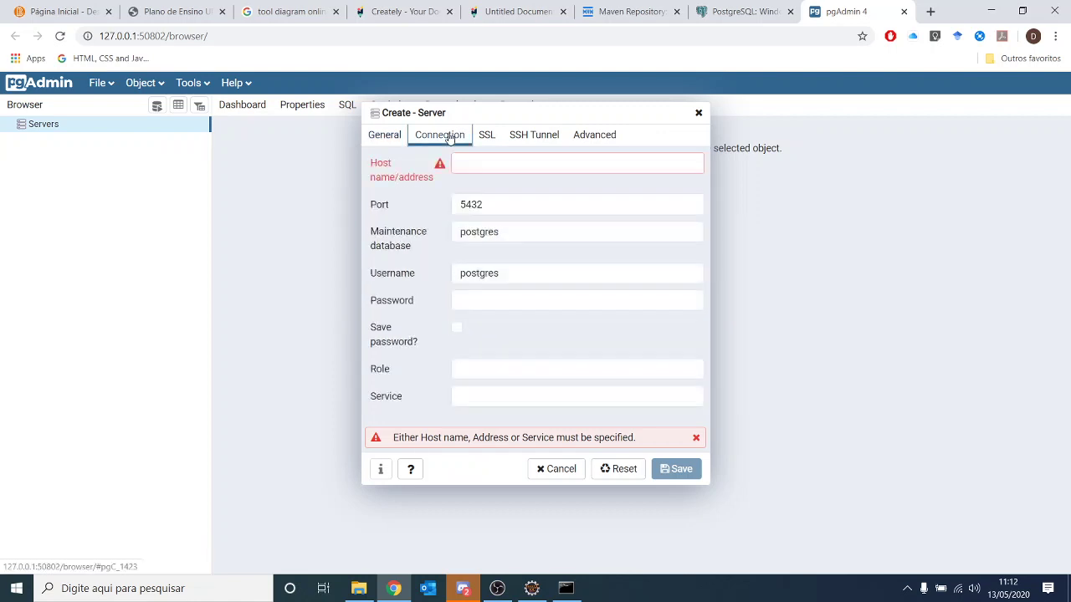
click(488, 162)
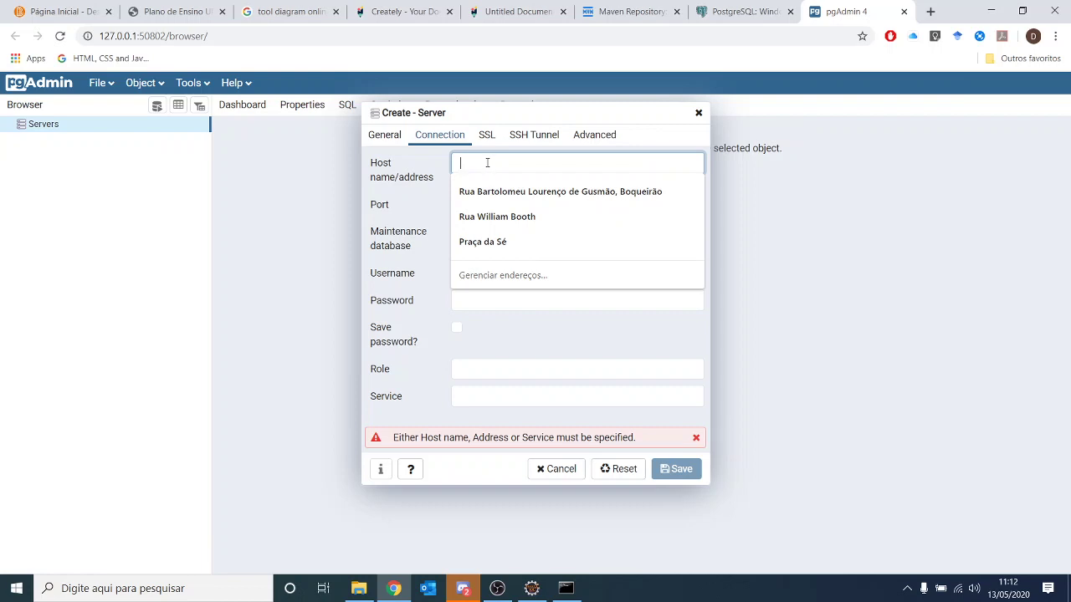
text(local)
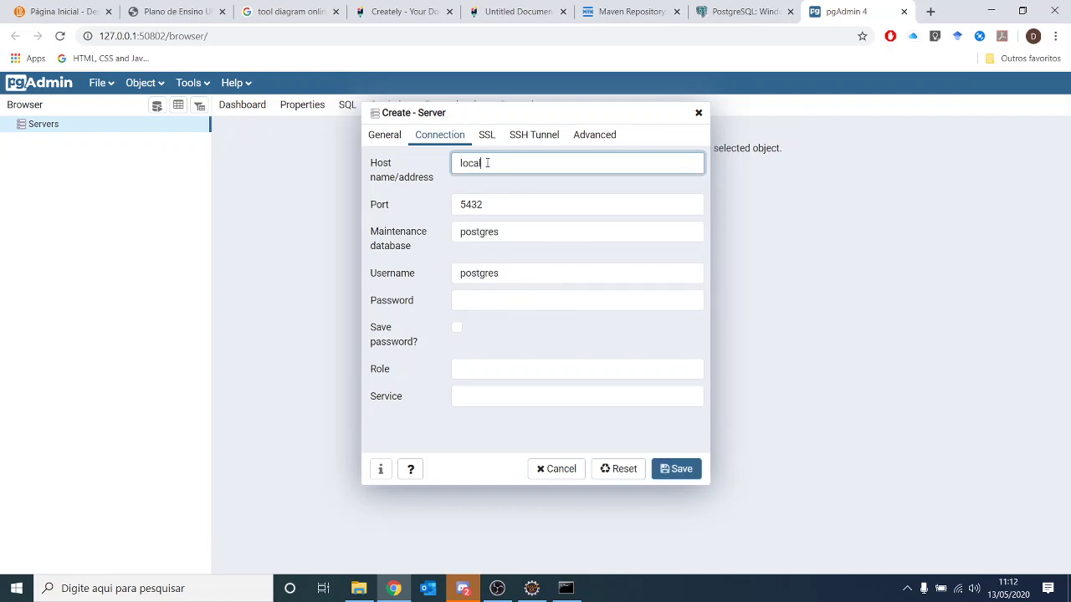
text(host)
key(Tab)
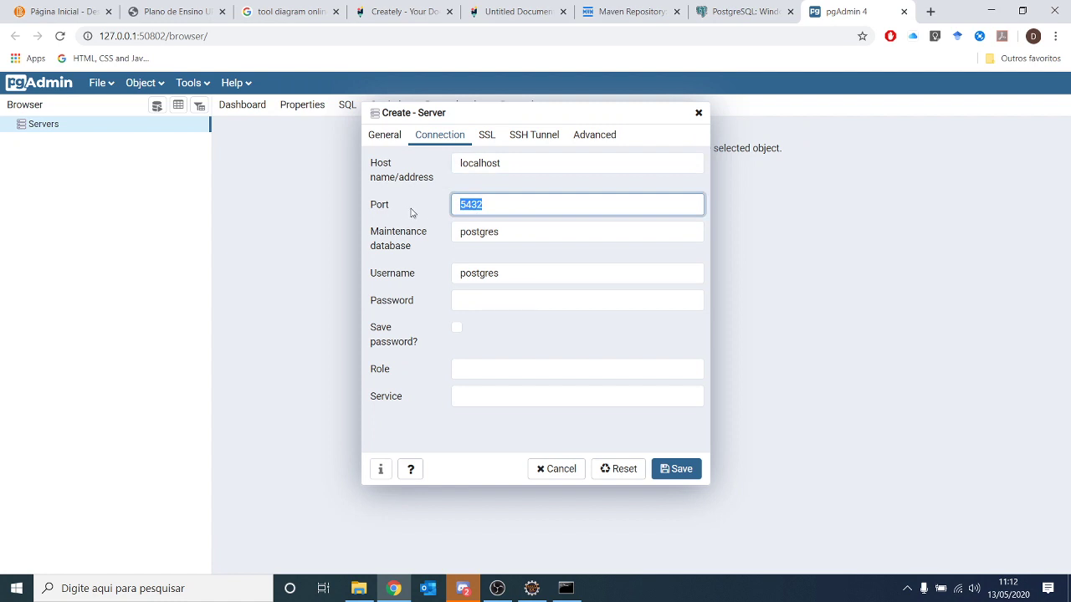
drag(498, 231, 430, 232)
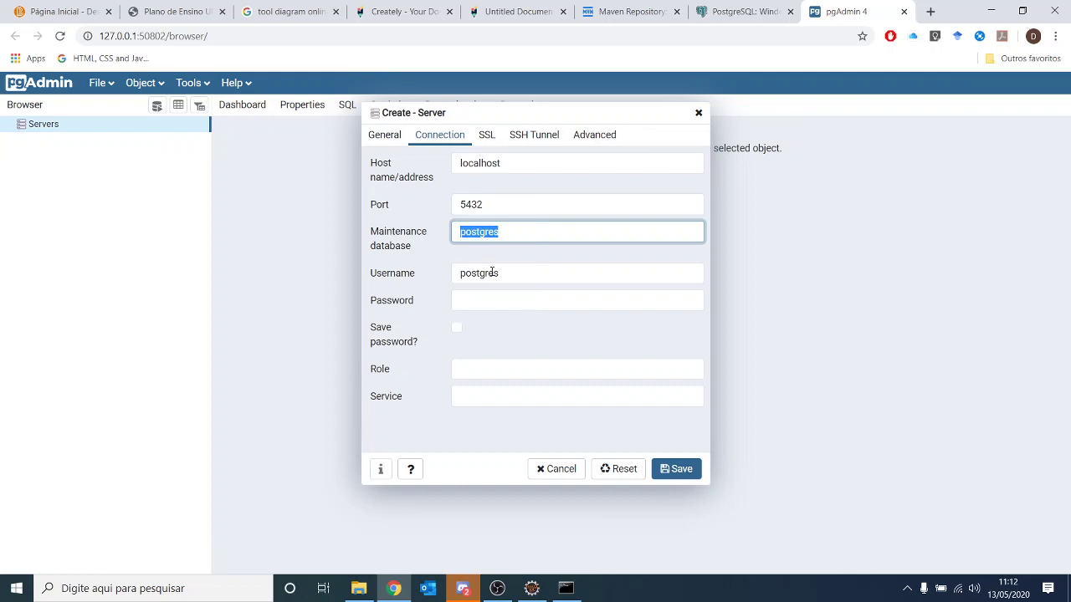
drag(500, 272, 428, 276)
click(494, 299)
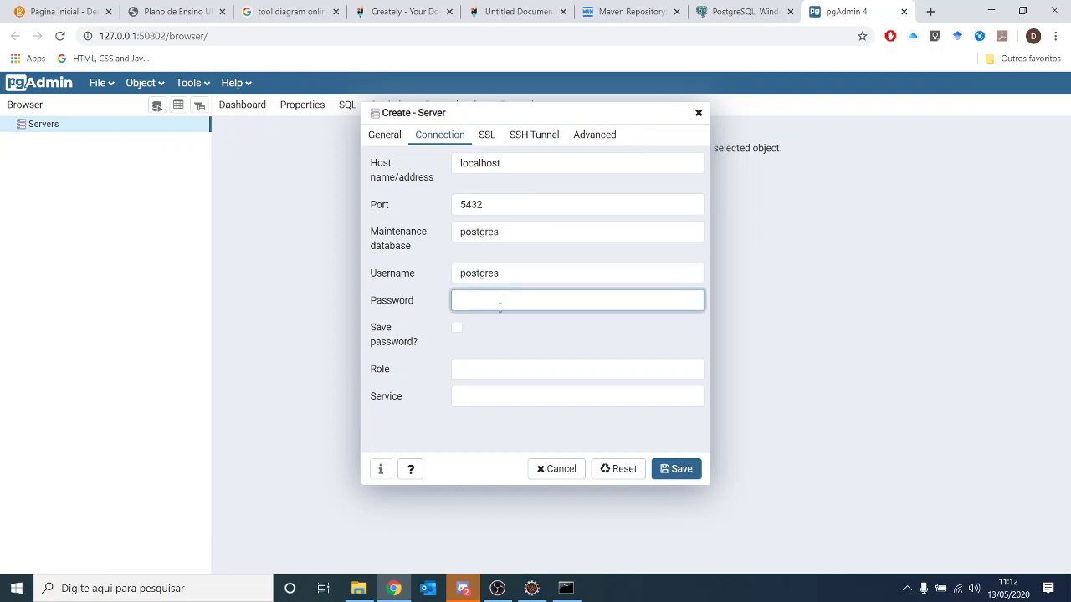
click(531, 589)
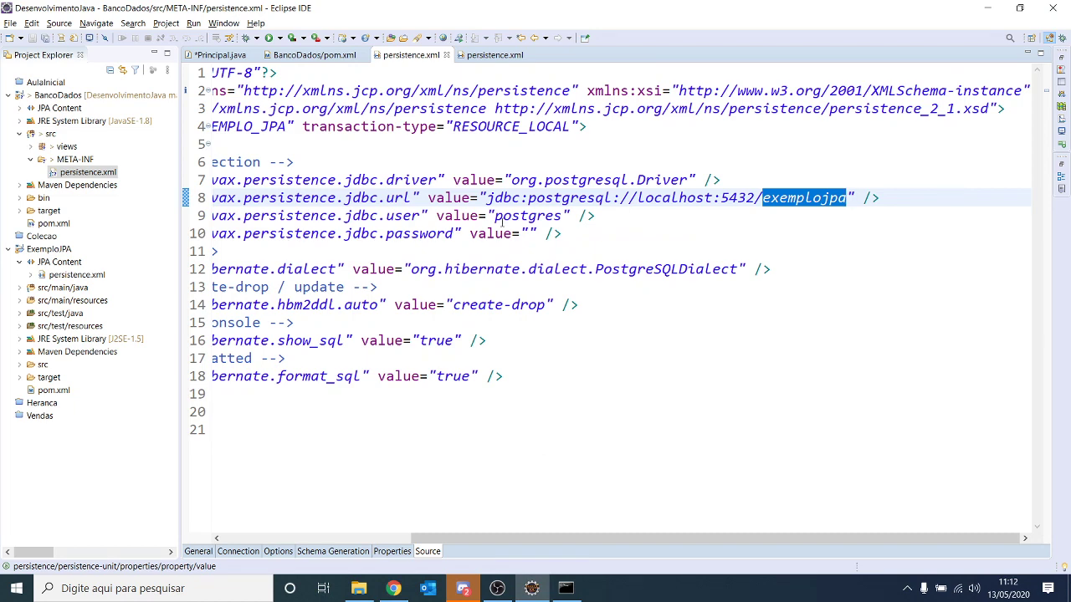
- Verify in persistence.xml that the JDBC user is postgres and the password is empty
drag(502, 219, 452, 216)
double_click(733, 216)
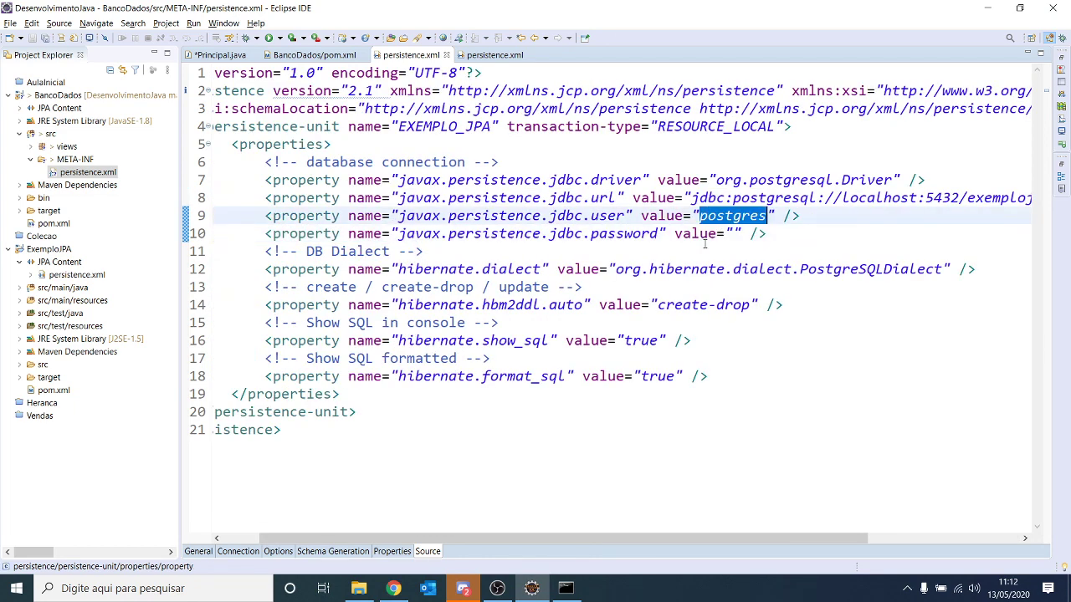
click(734, 234)
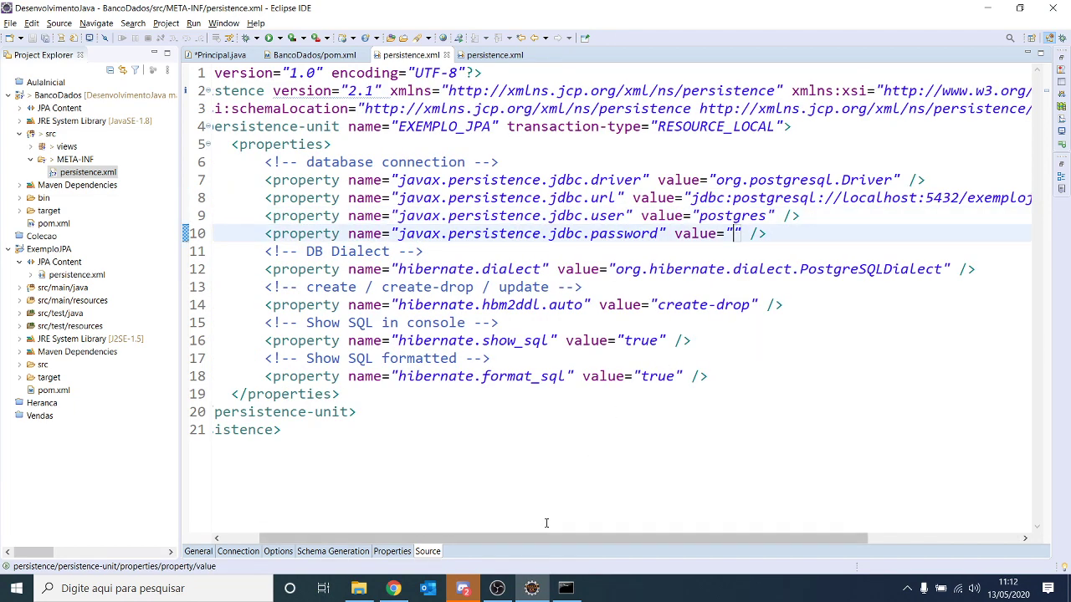
click(394, 588)
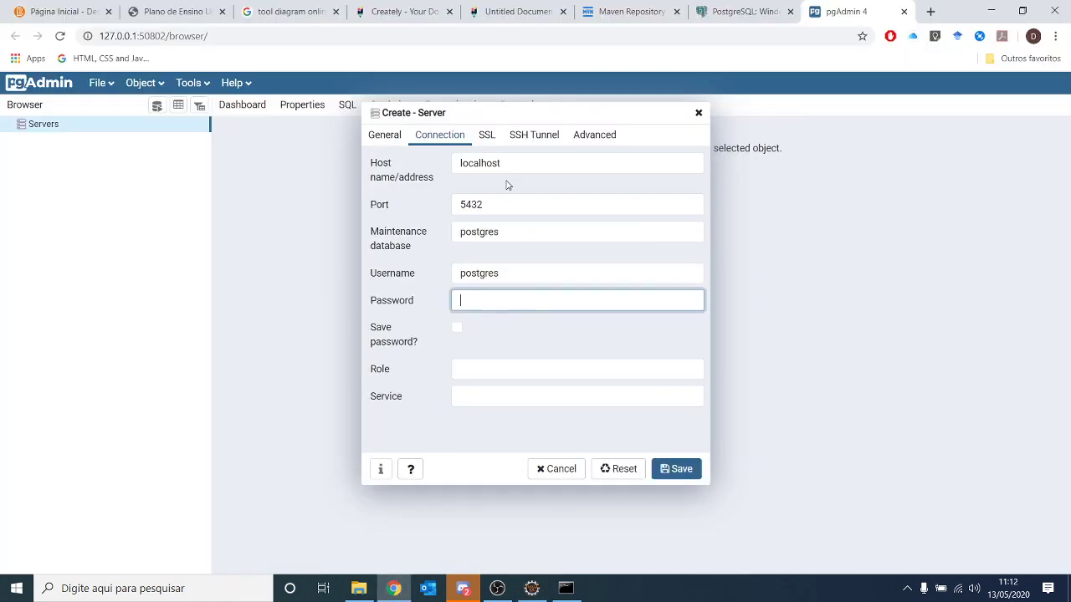
- Save the JavaEE server, collapse exemplojpa and postgres, and select Databases
click(678, 469)
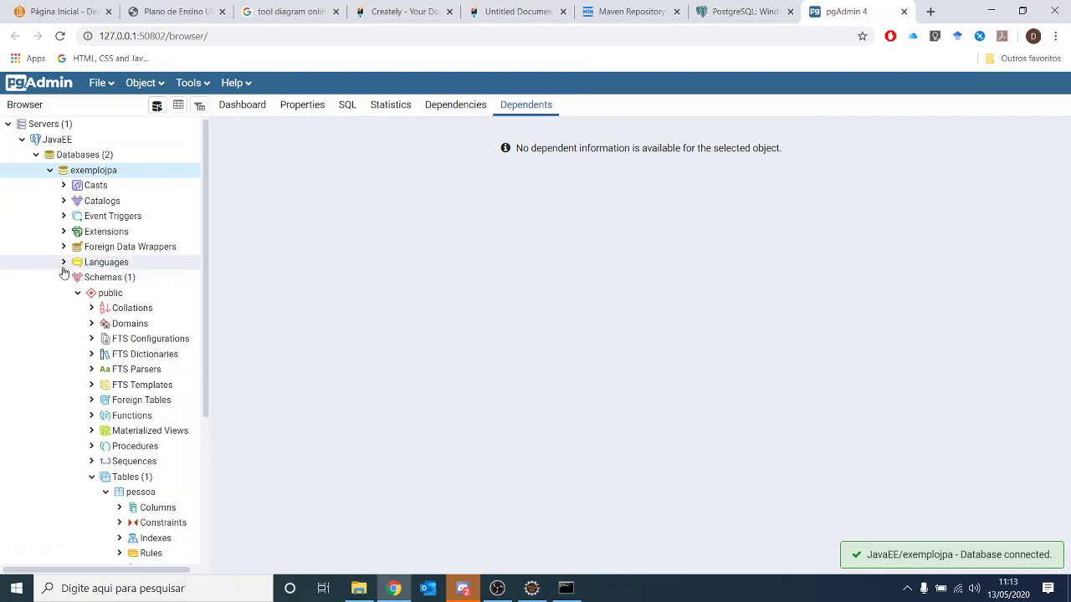
click(50, 171)
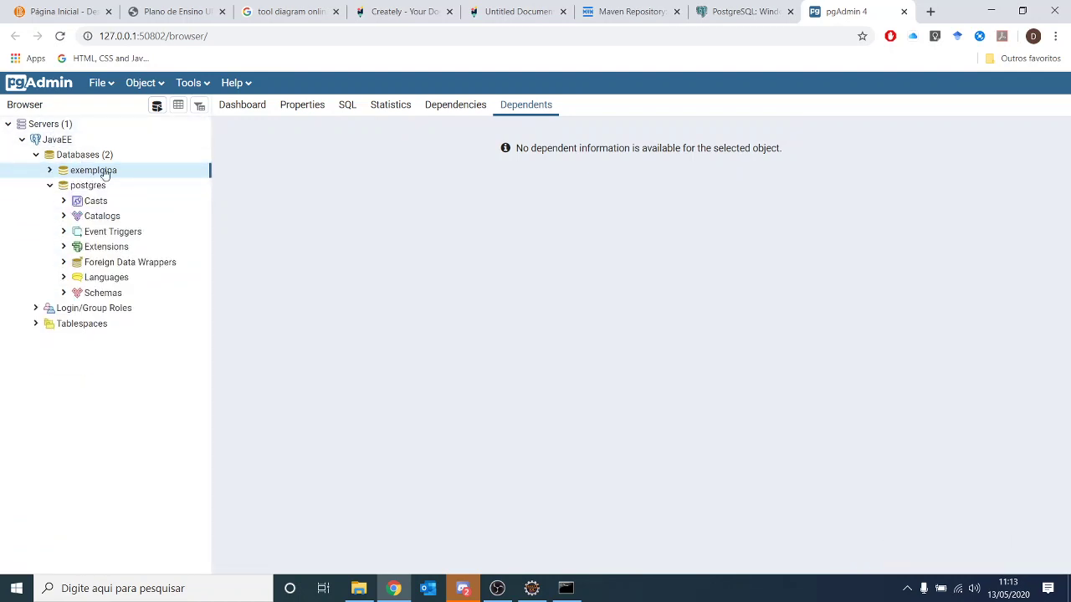
click(50, 185)
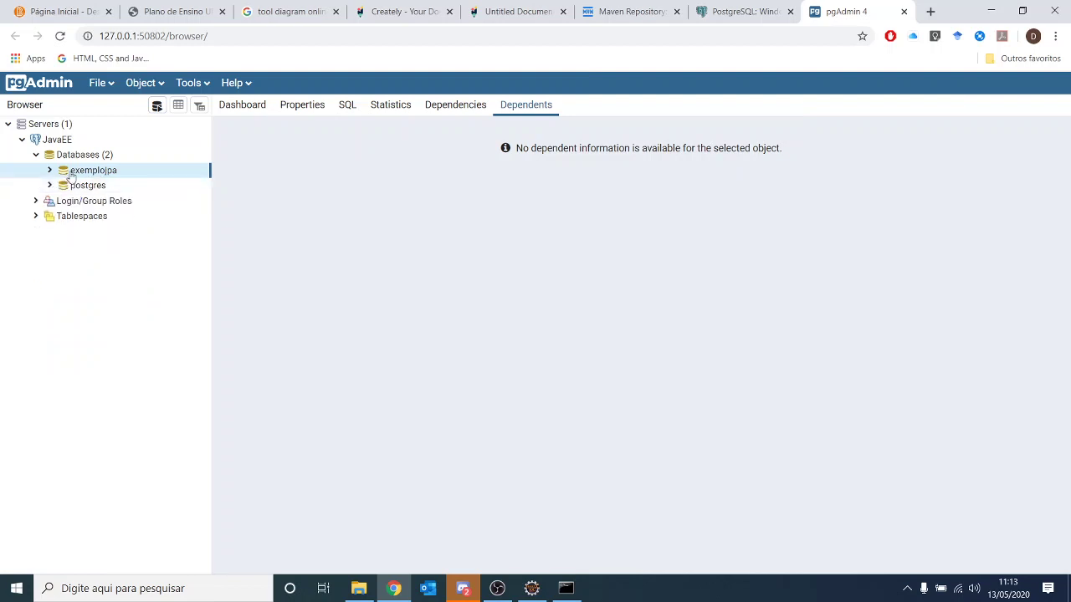
click(86, 187)
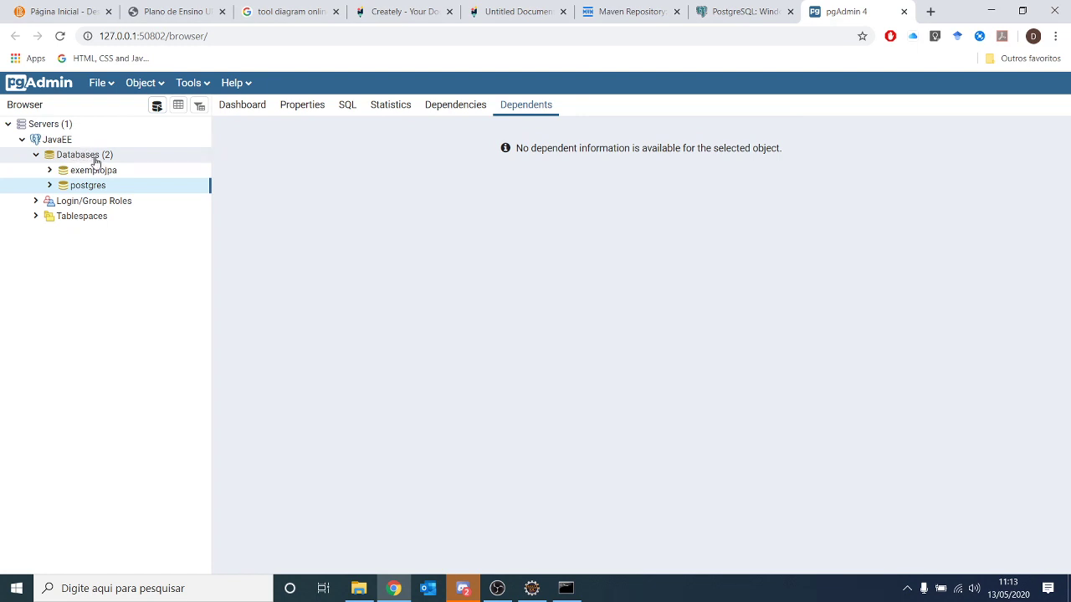
click(93, 159)
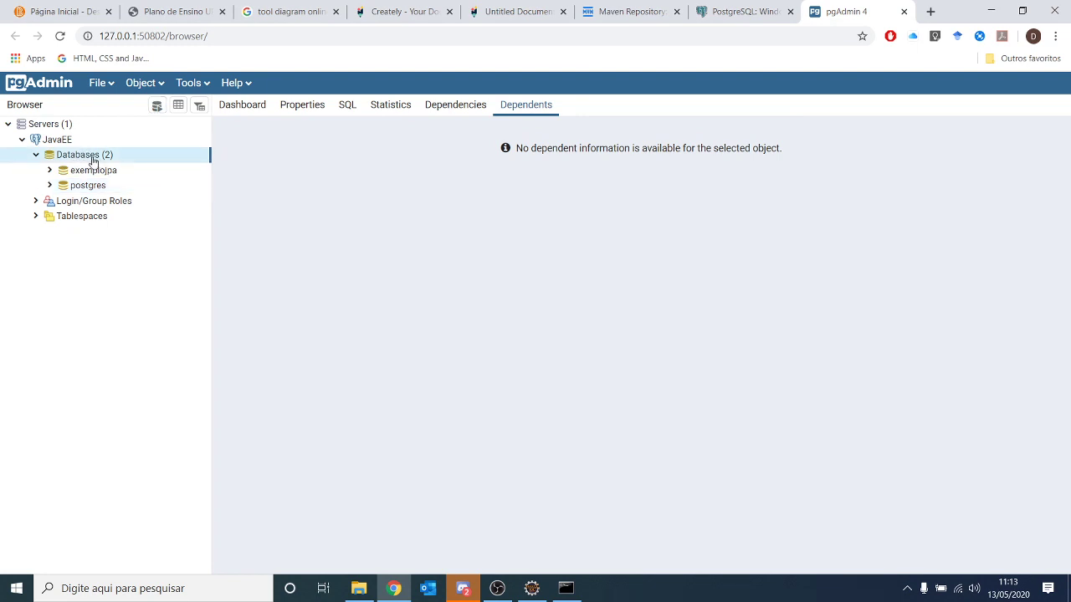
- Start a new database under Databases and name it aulajpa
right_click(93, 162)
mouse_move(137, 172)
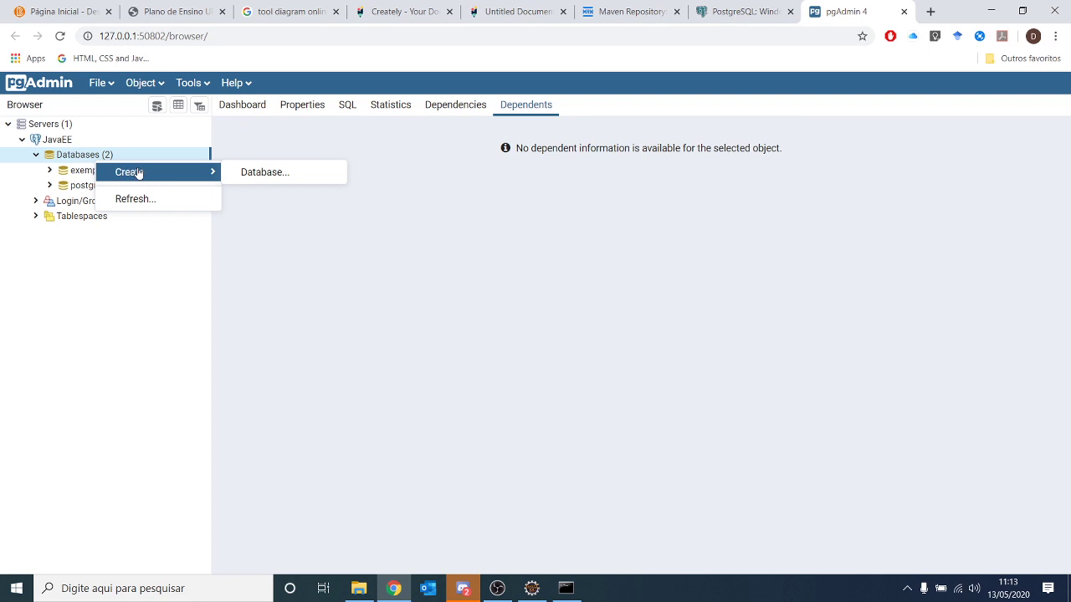
click(248, 174)
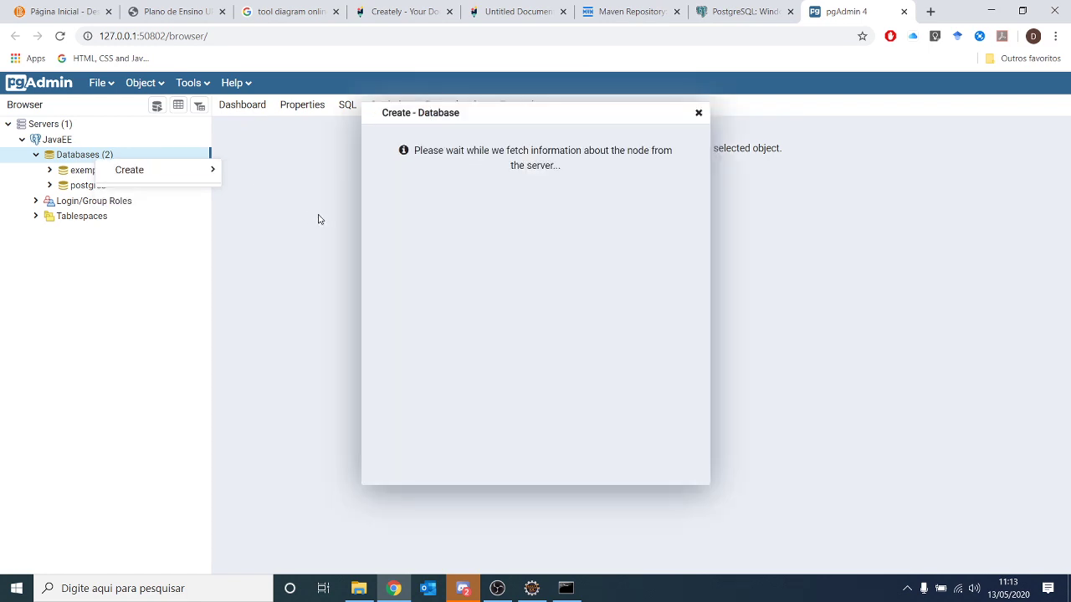
click(471, 162)
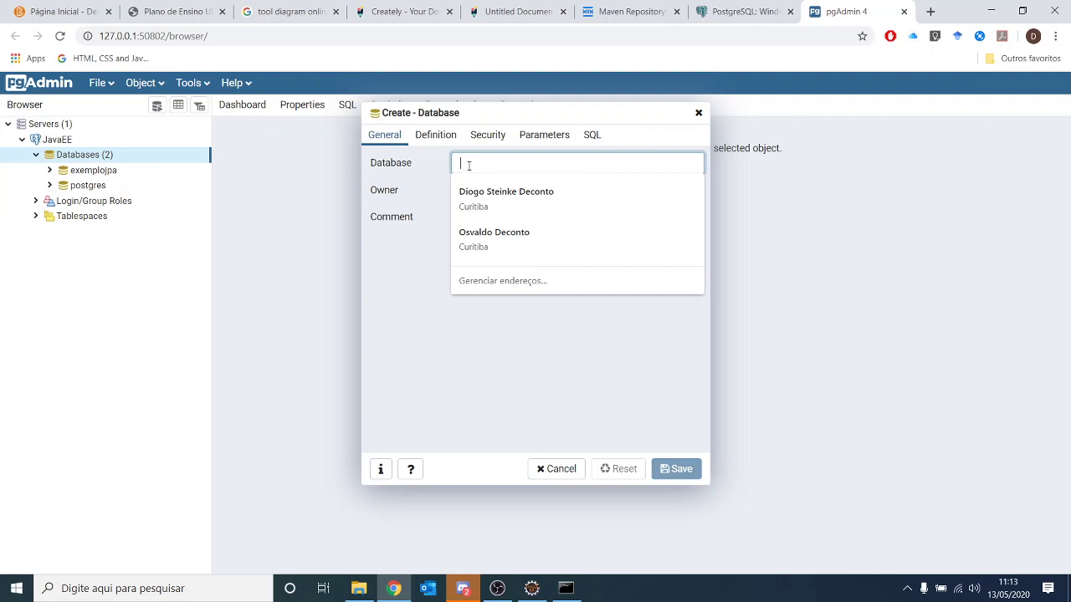
text(Aula)
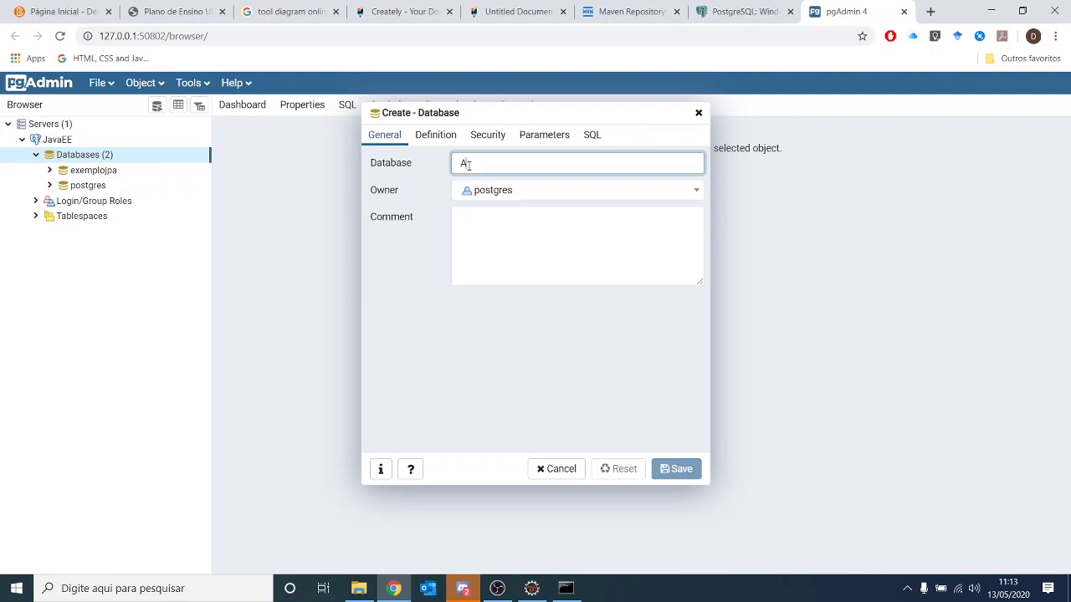
key(BackSpace)
key(BackSpace)
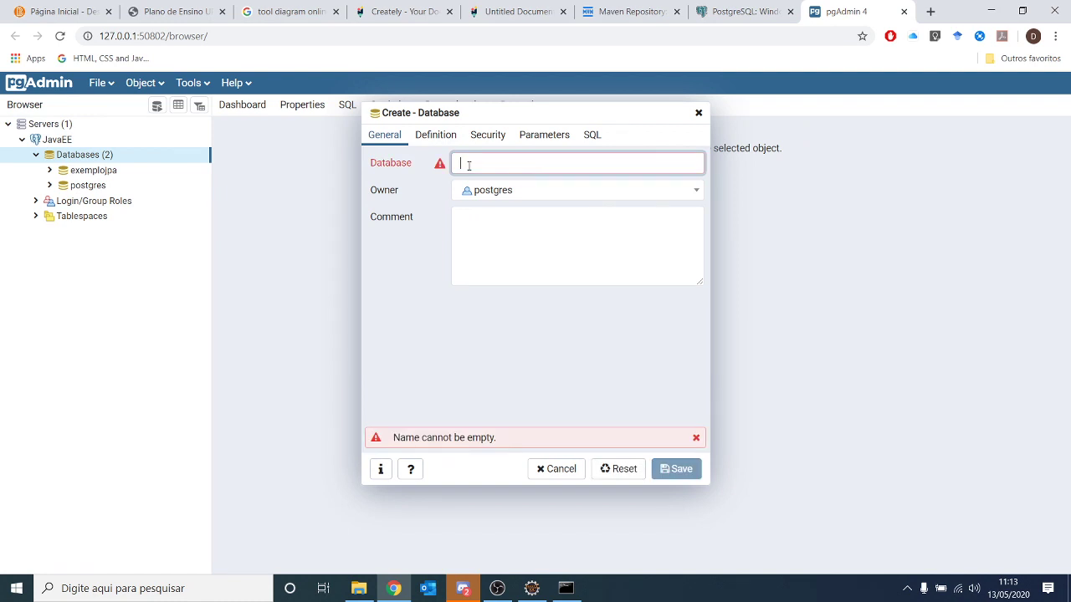
text(aula)
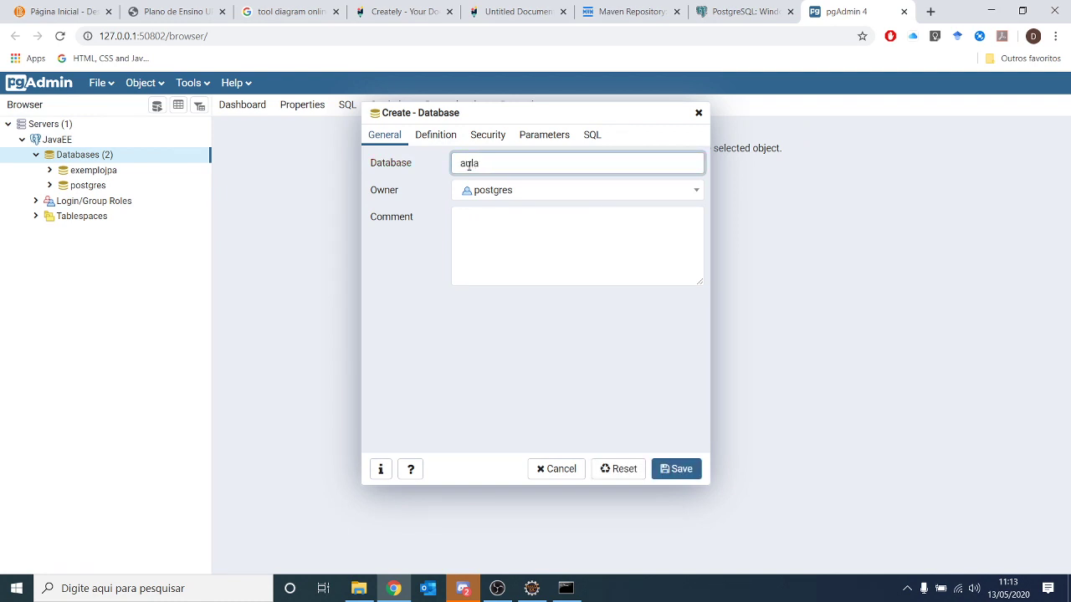
text(jpa)
- Check the aulajpa name, review the Definition, Security, Parameters and SQL tabs, then return to General
drag(502, 166, 391, 168)
click(502, 165)
drag(502, 165, 411, 164)
click(436, 137)
click(490, 138)
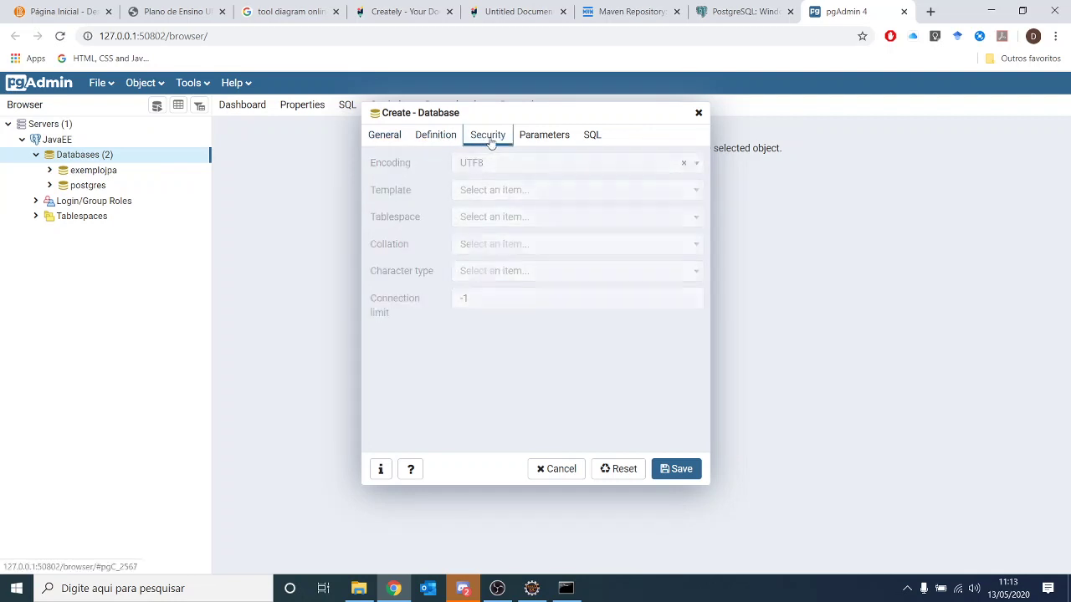
click(544, 135)
click(591, 135)
click(385, 135)
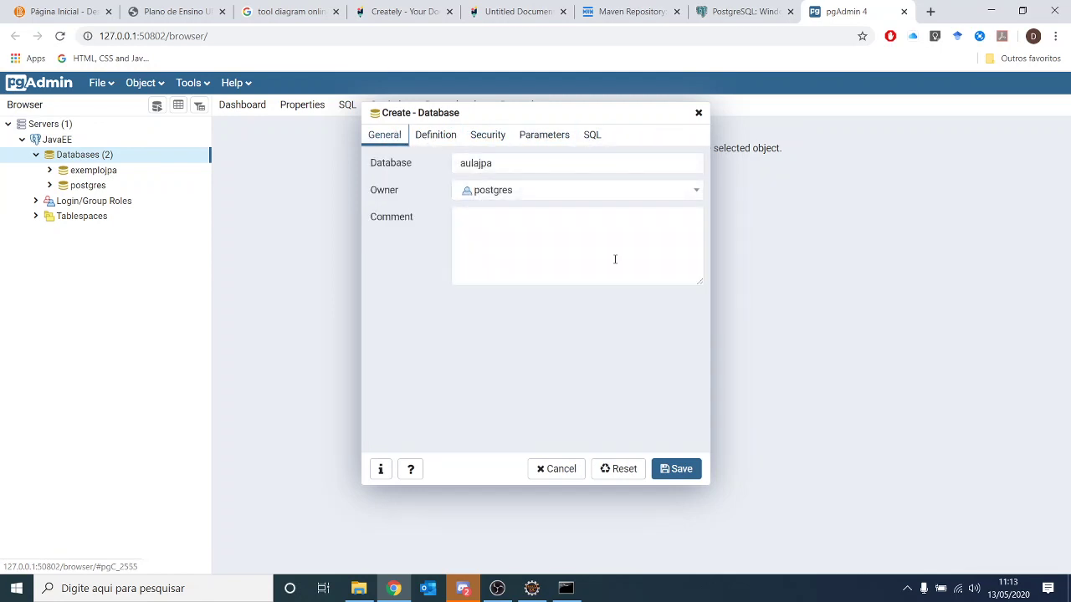